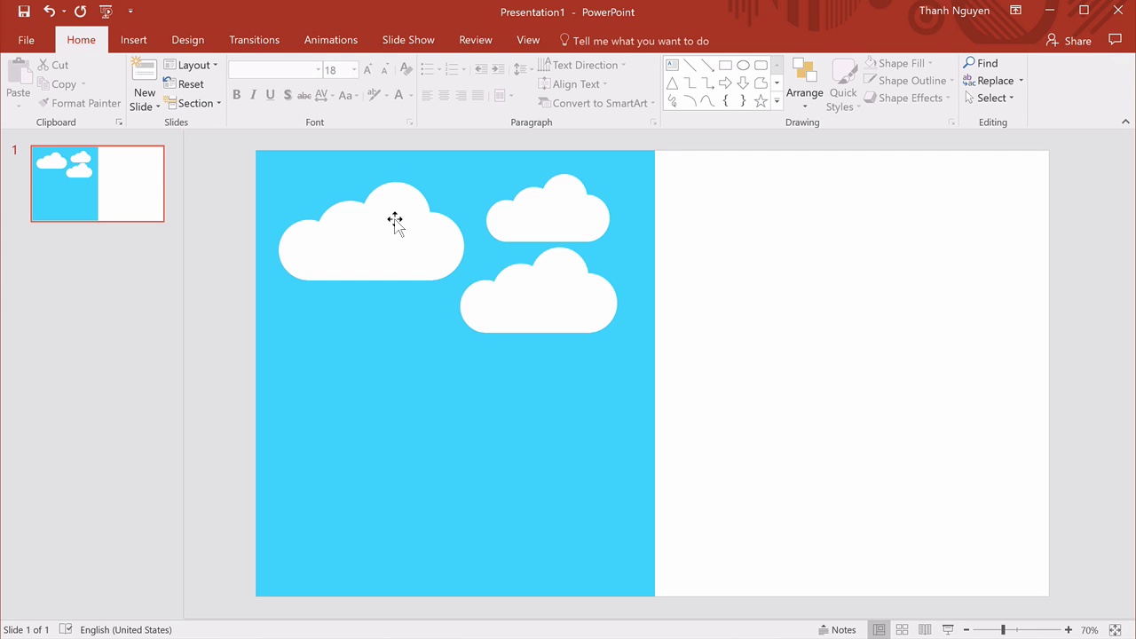
Draw a blue circle and fit it, 2.47 cm across, over the top-left cloud's left end.
click(134, 43)
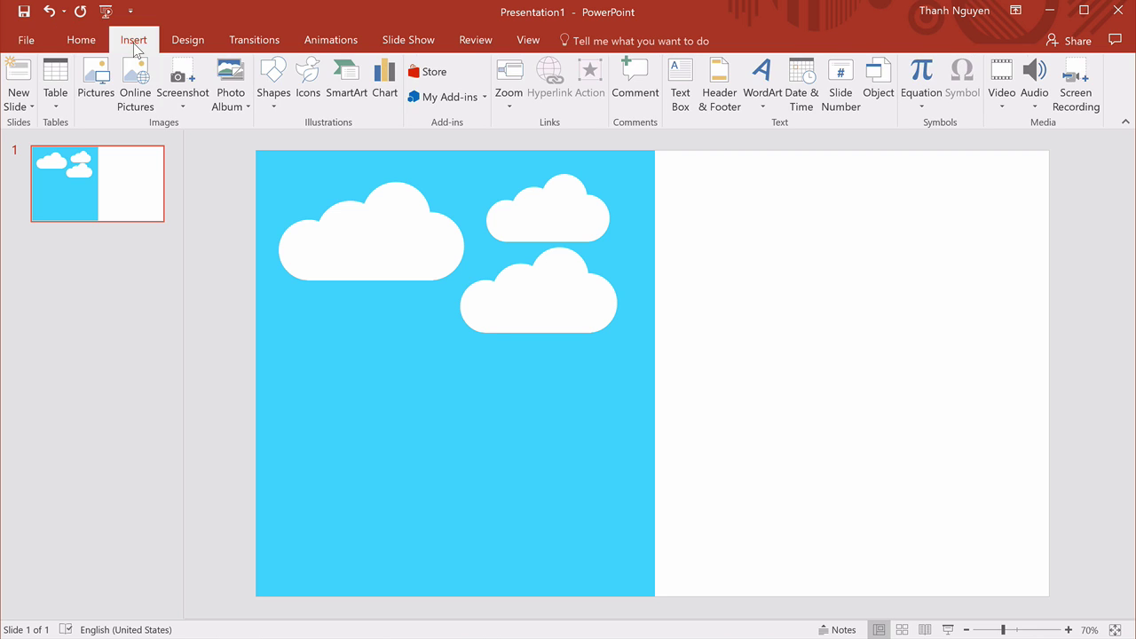
click(276, 108)
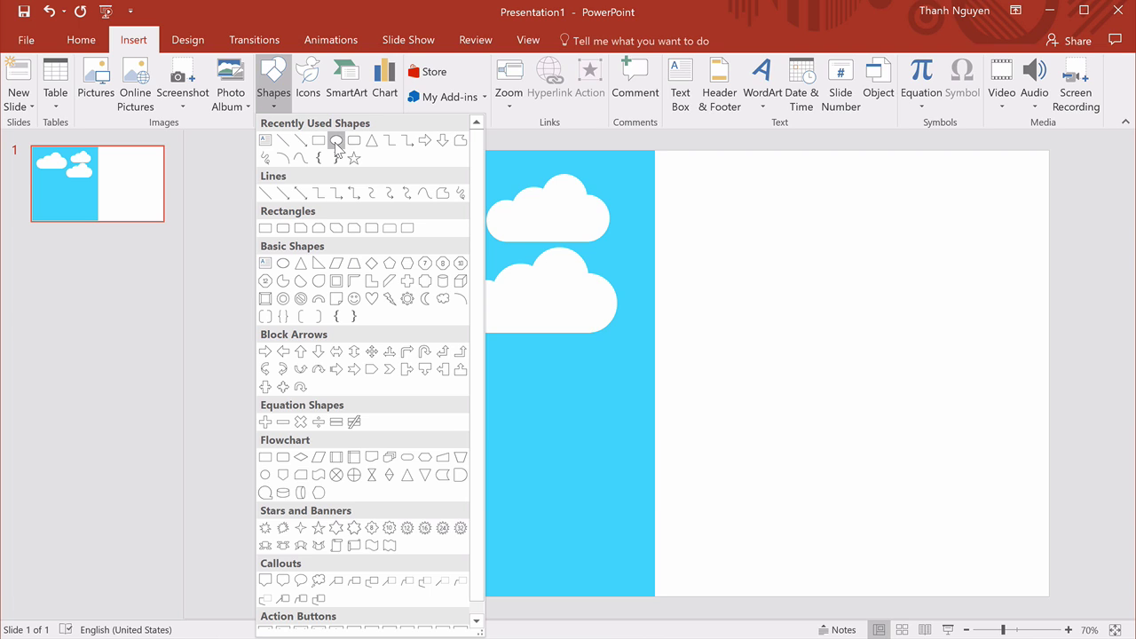
click(336, 141)
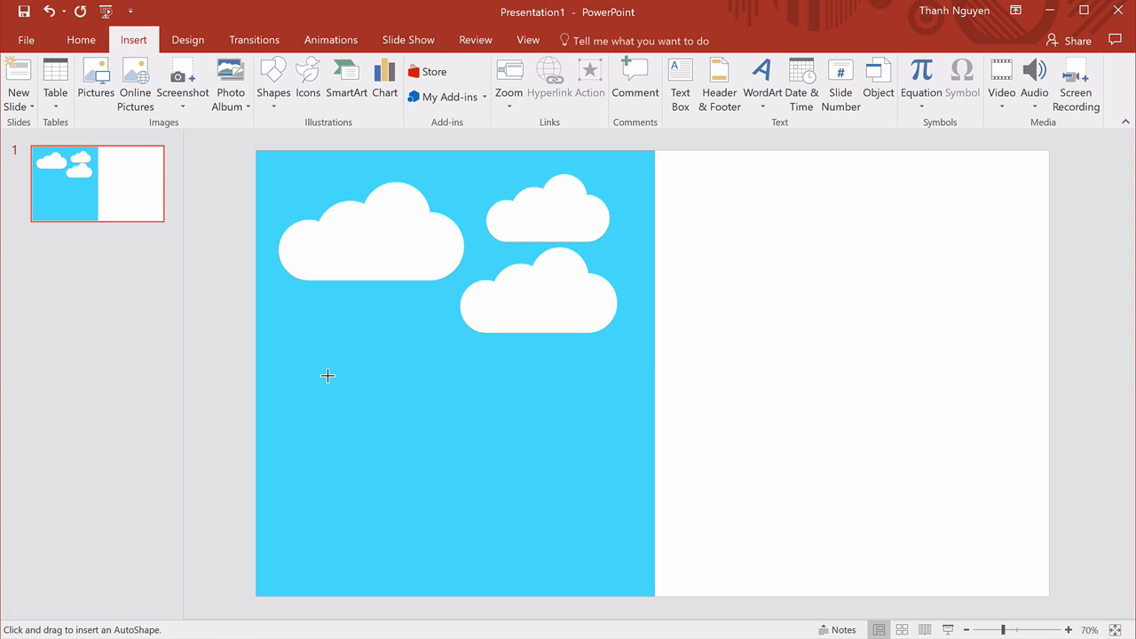
drag(327, 373, 371, 418)
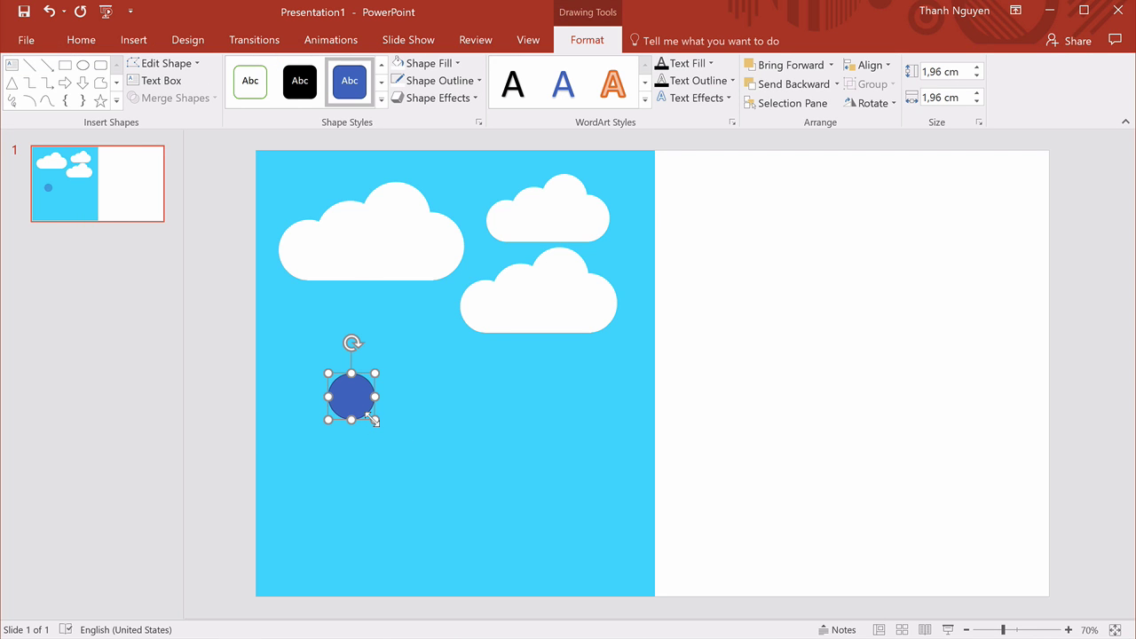
mouse_move(363, 393)
mouse_down()
mouse_move(331, 264)
mouse_move(313, 245)
mouse_up()
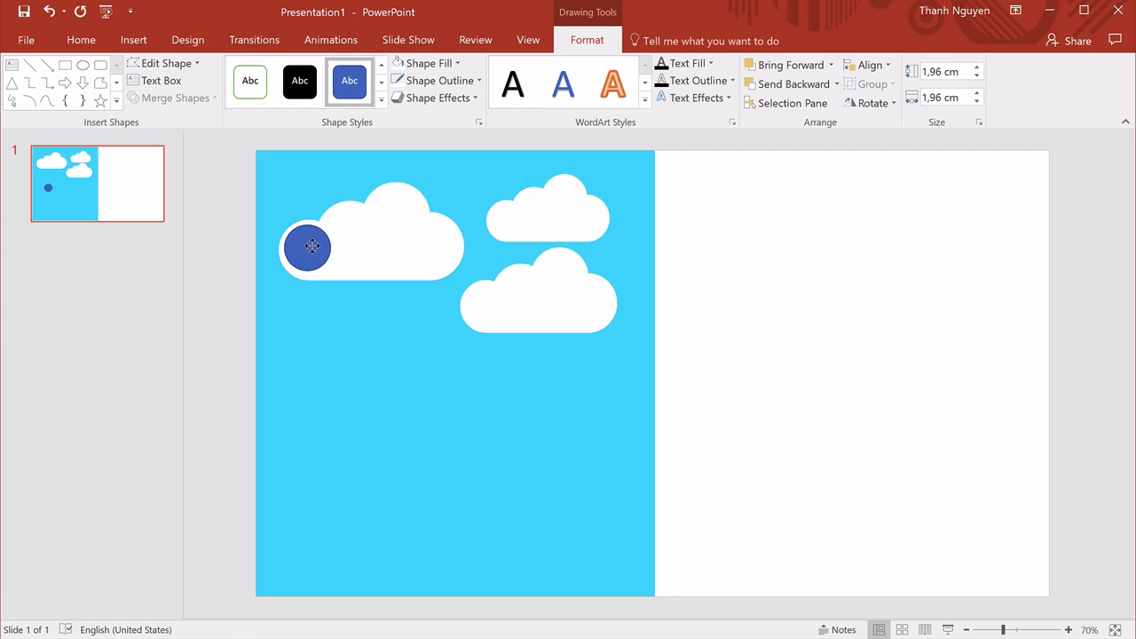
mouse_move(331, 269)
mouse_down()
mouse_move(343, 283)
mouse_move(317, 248)
mouse_up()
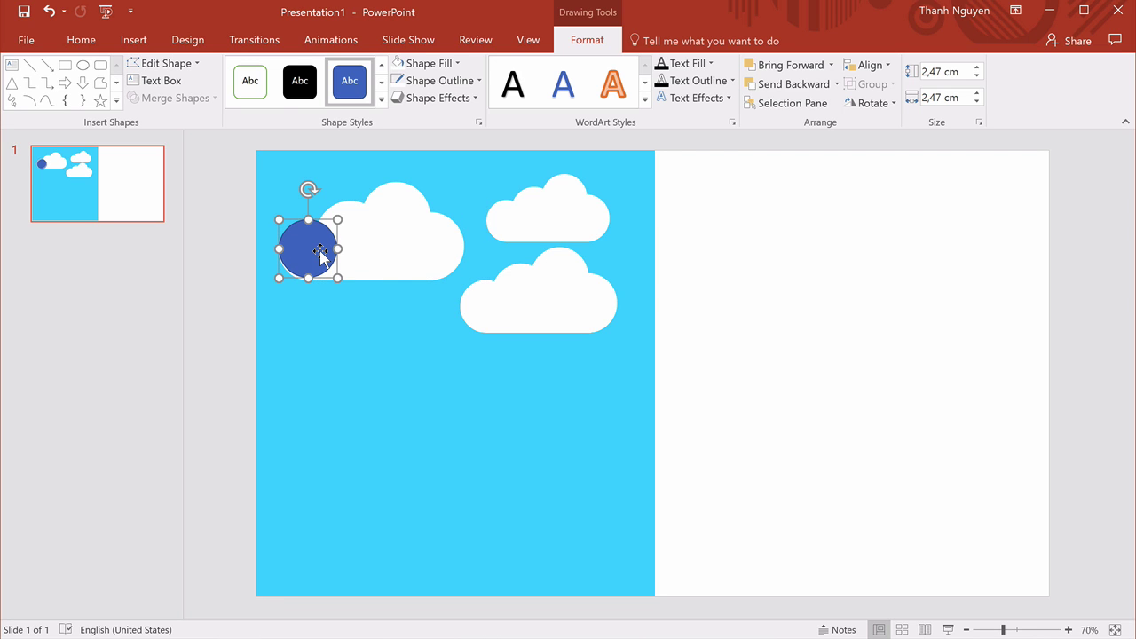
click(393, 387)
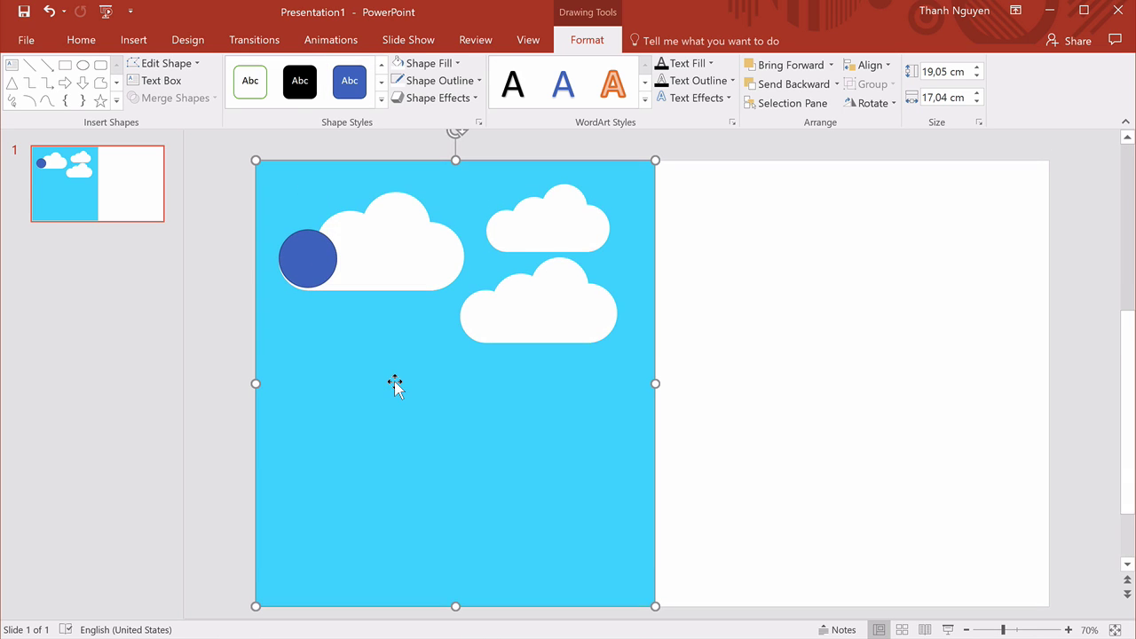
click(318, 272)
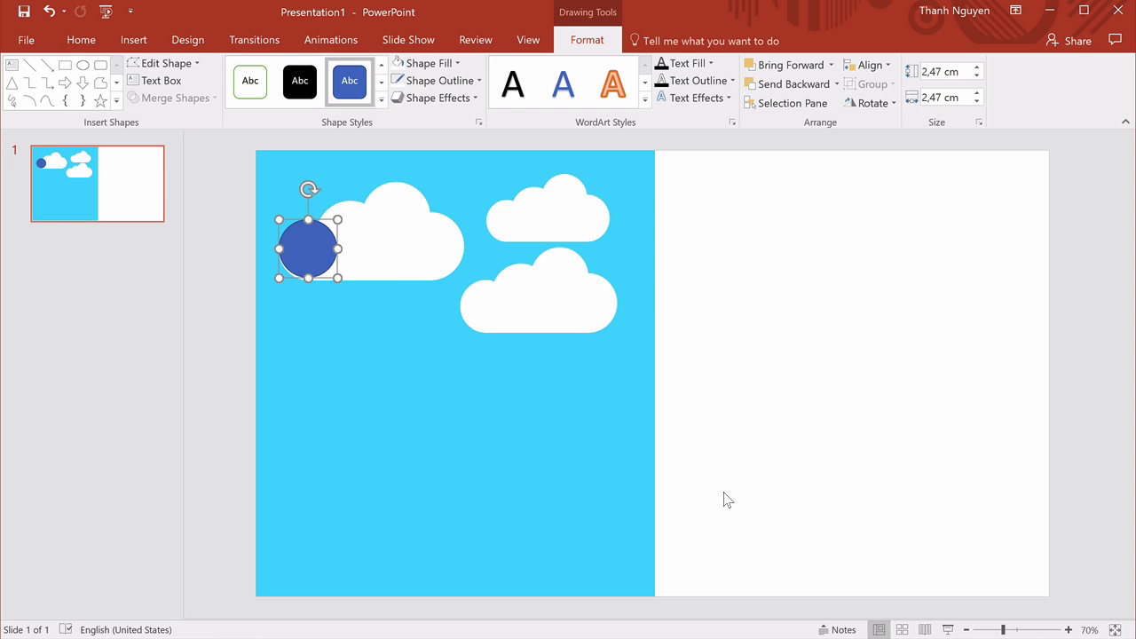
Duplicate the circle three times along the cloud top, enlarging the rightmost copy to 2.93 cm.
key(ctrl+d)
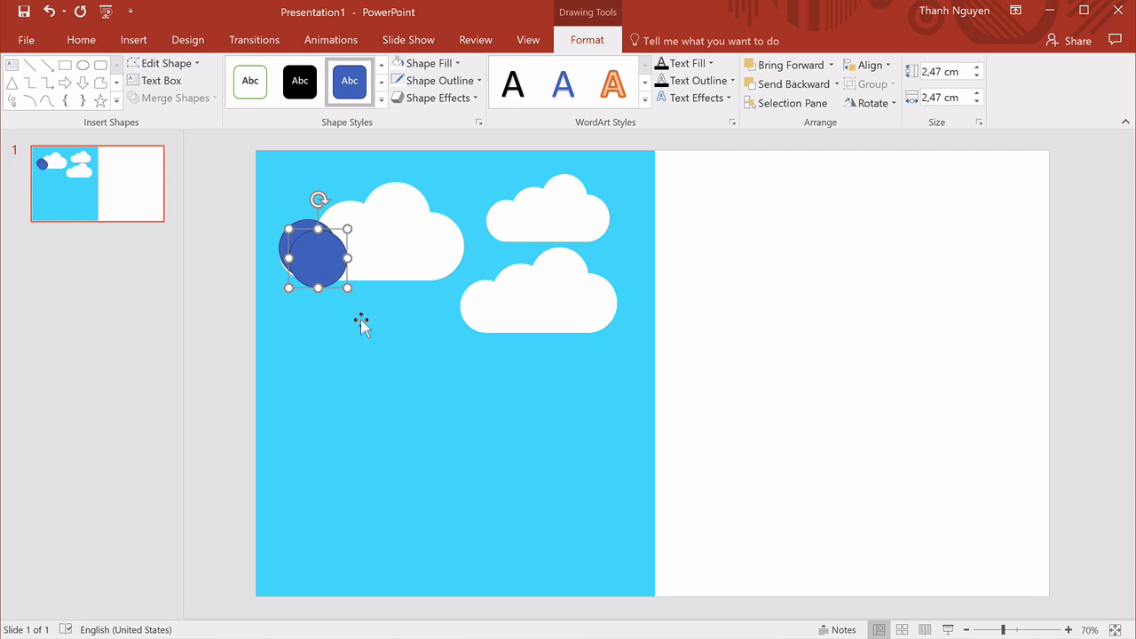
drag(320, 258, 351, 232)
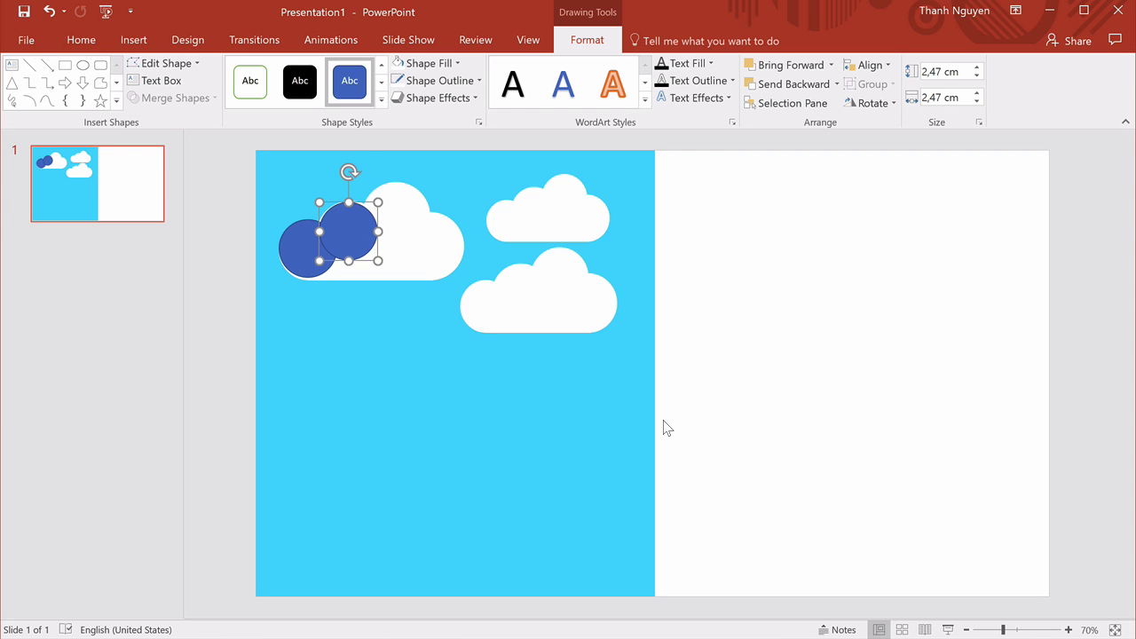
key(ctrl+d)
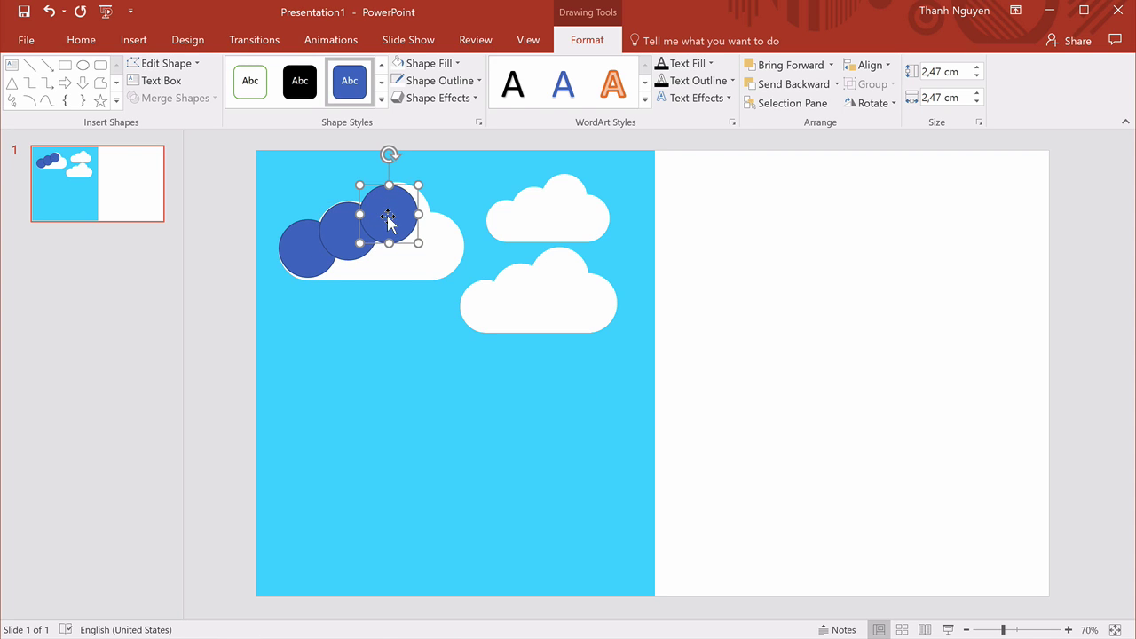
mouse_move(385, 213)
mouse_down()
mouse_move(431, 247)
mouse_move(410, 221)
mouse_up()
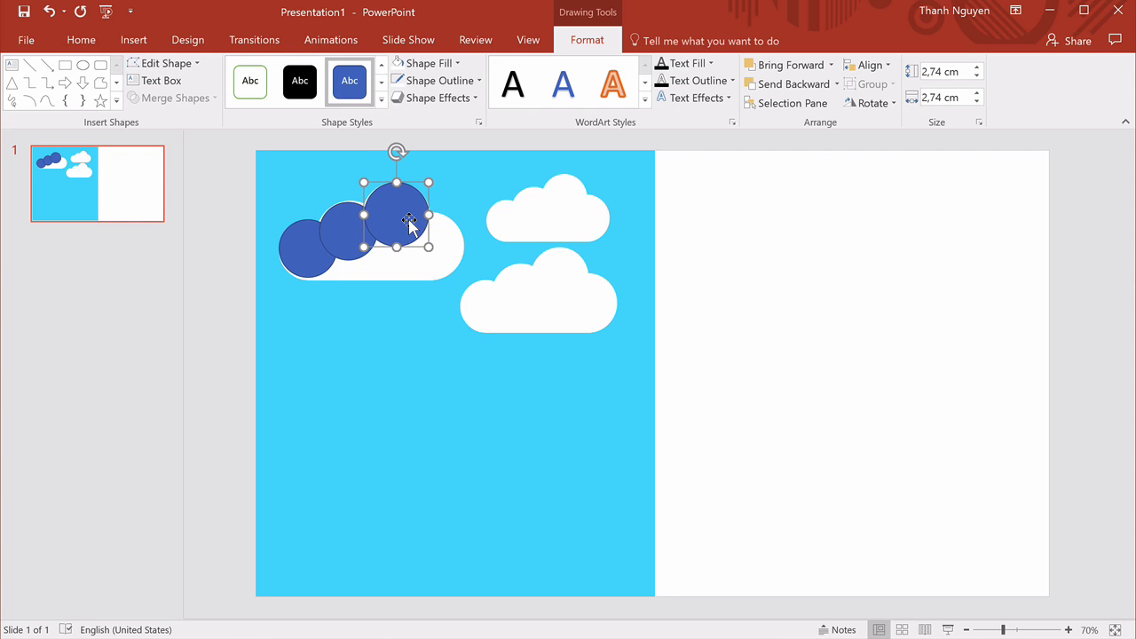
click(346, 235)
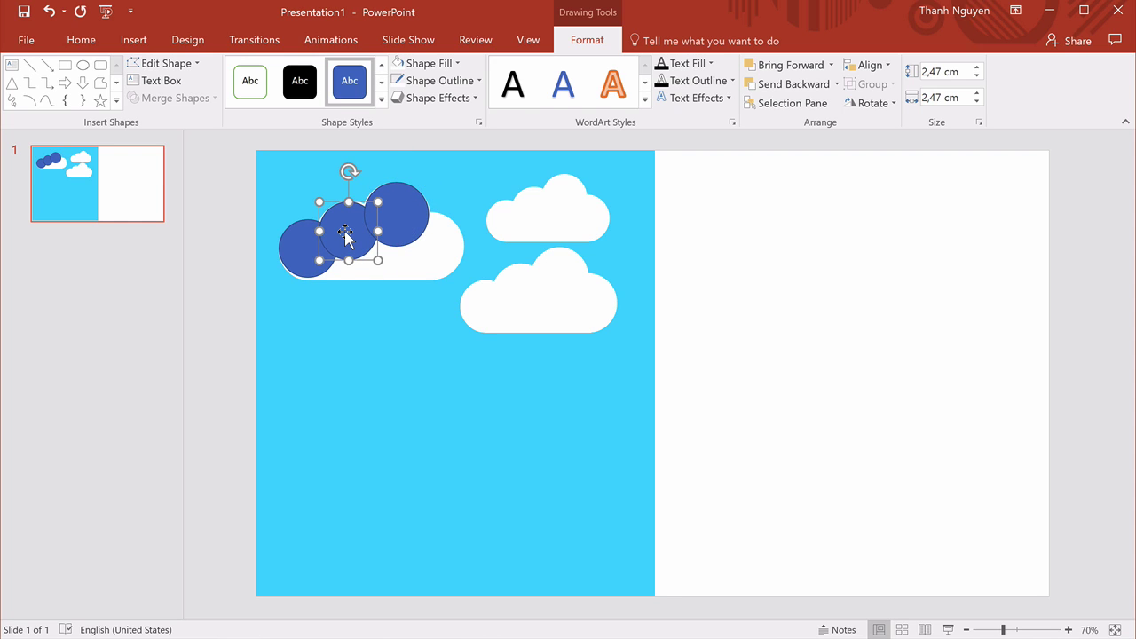
click(397, 218)
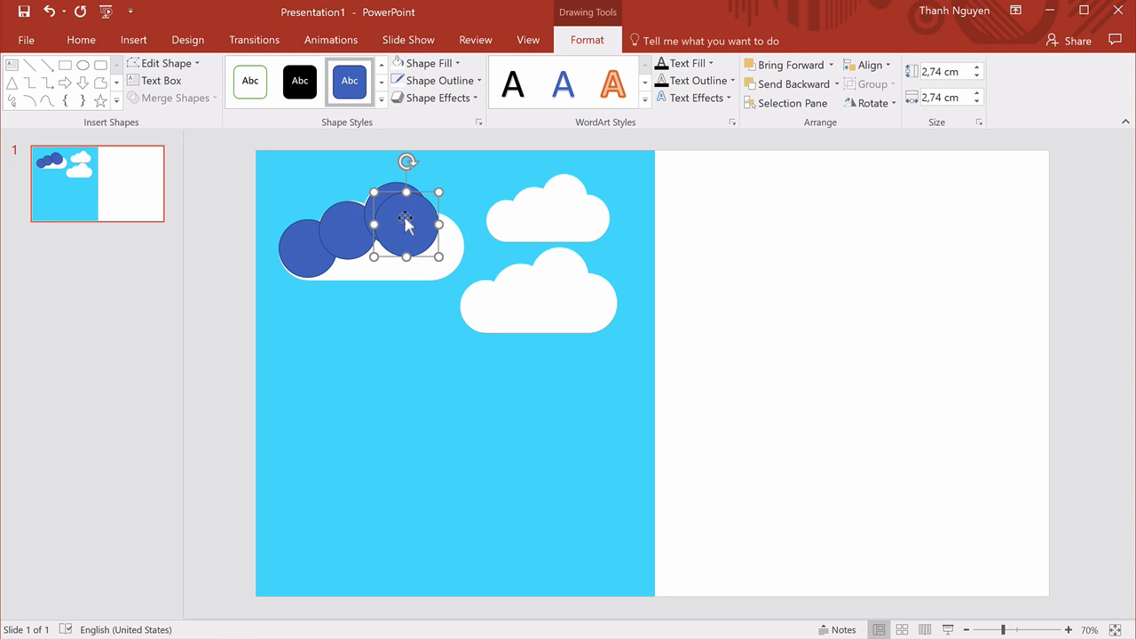
drag(397, 218, 432, 245)
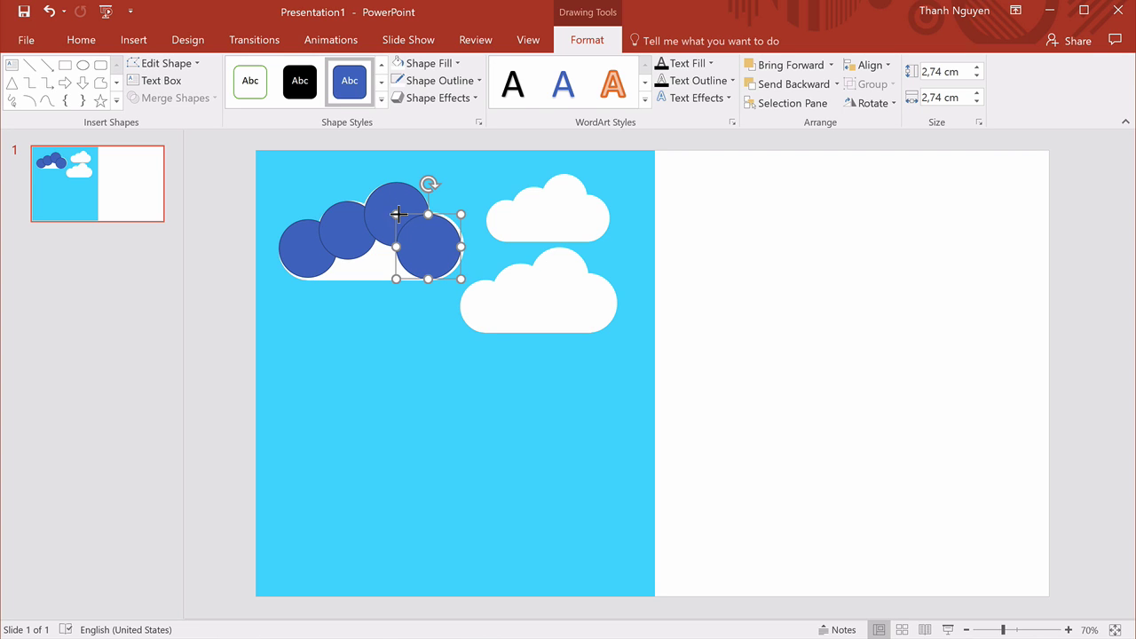
drag(397, 214, 392, 210)
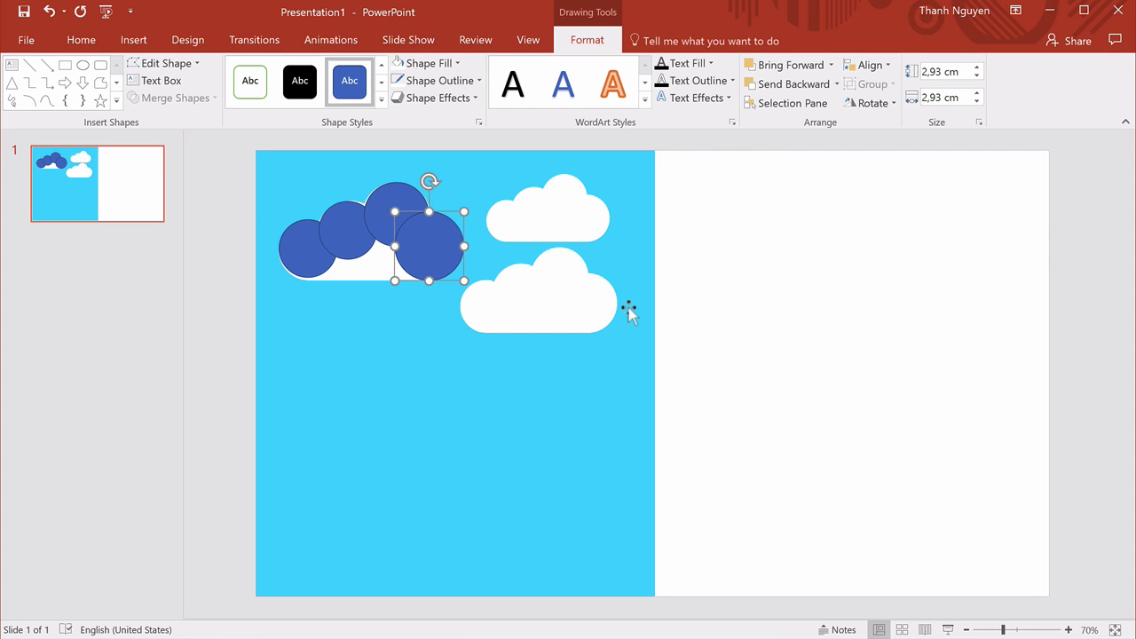
click(735, 333)
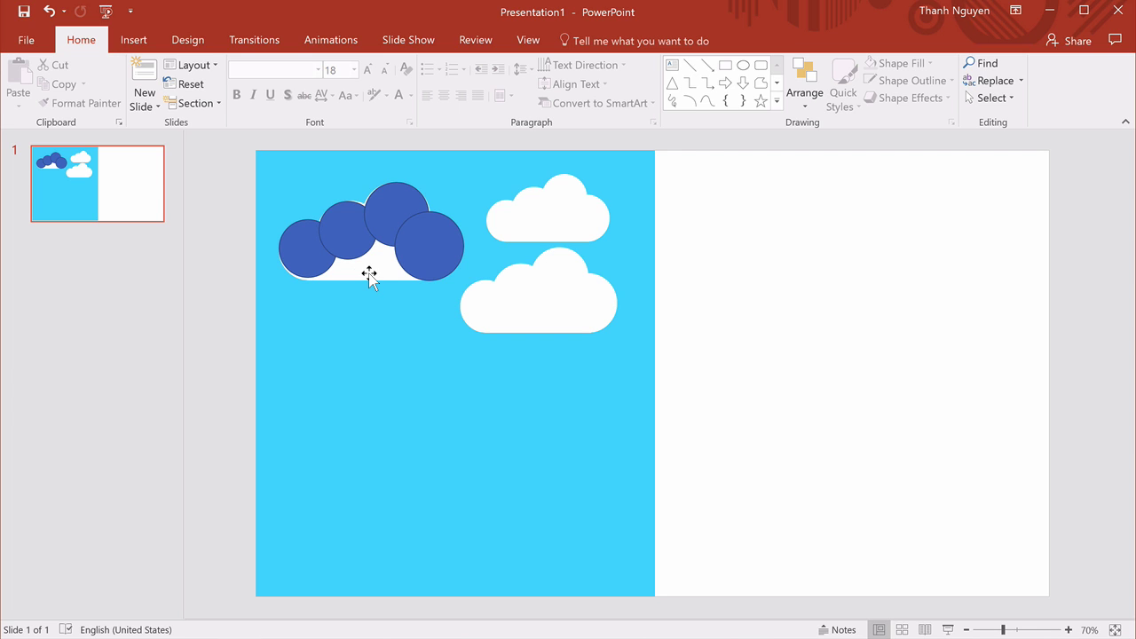
Draw a 5.55 × 1.75 cm blue rectangle across the bottom of the circles.
click(133, 44)
click(273, 104)
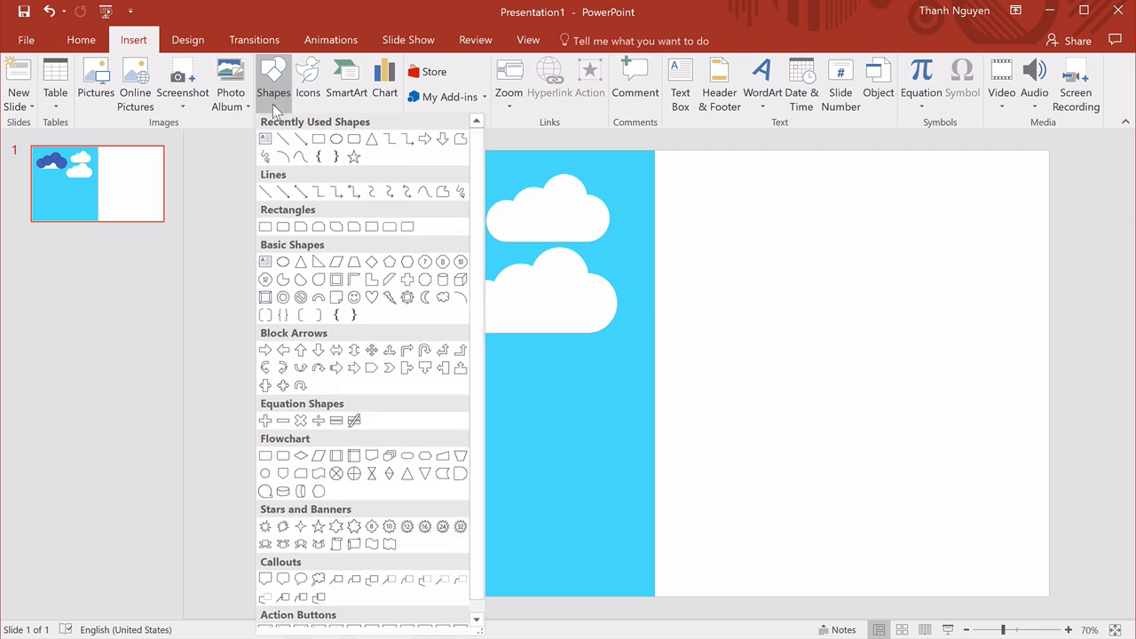
click(317, 139)
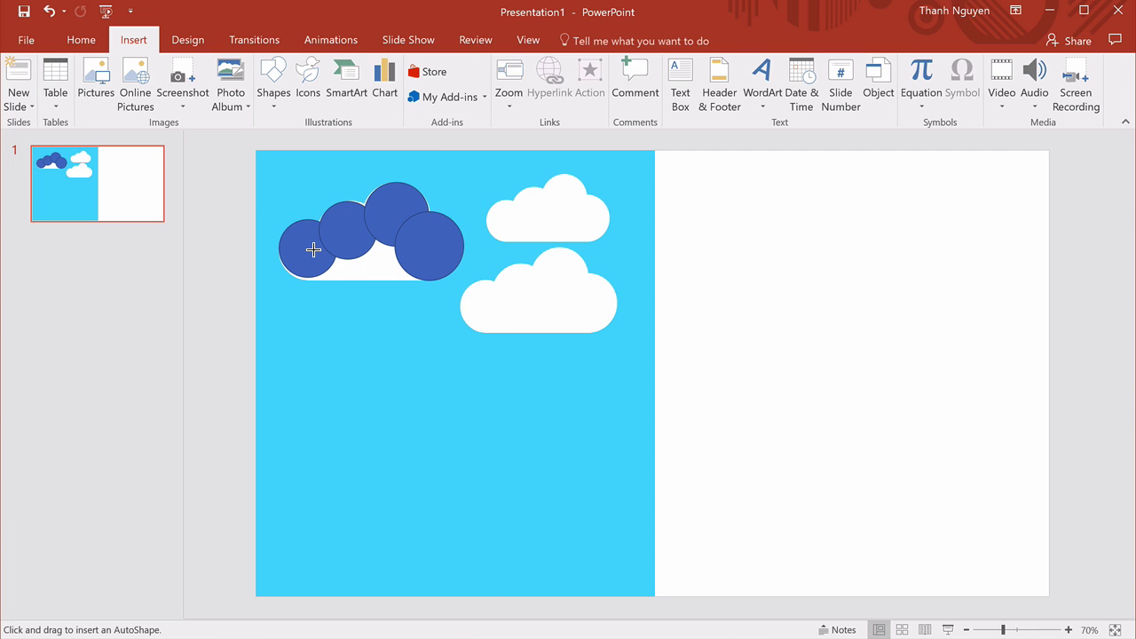
drag(305, 236, 436, 278)
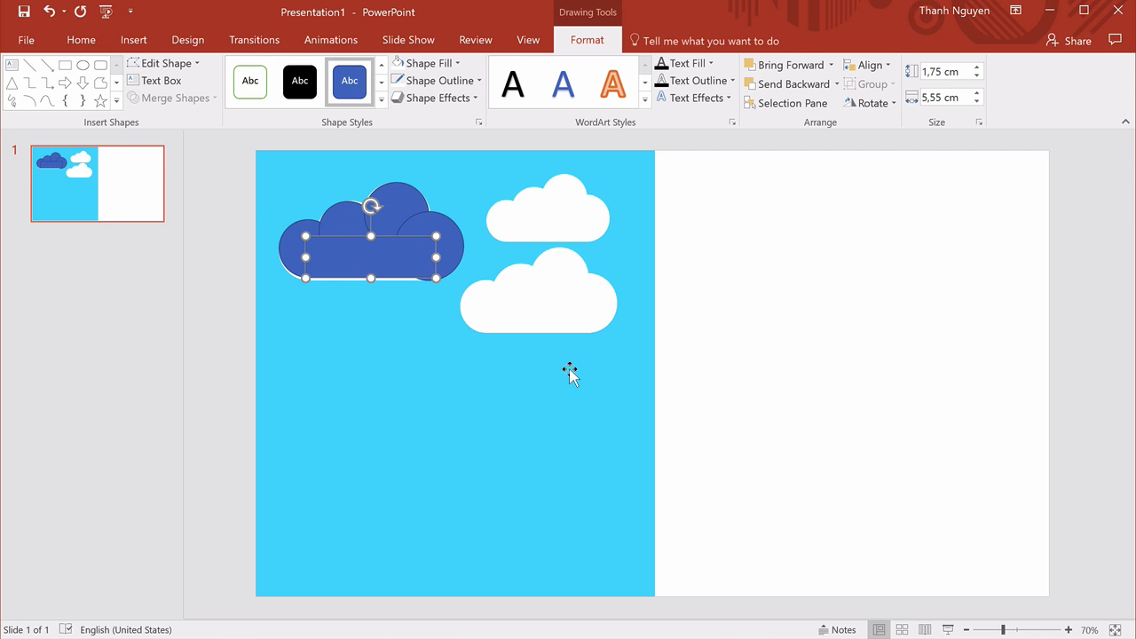
Zoom in to 170% and nudge the rightmost circle slightly upward.
click(1070, 630)
click(1070, 630)
click(1070, 630)
click(1071, 631)
click(1071, 631)
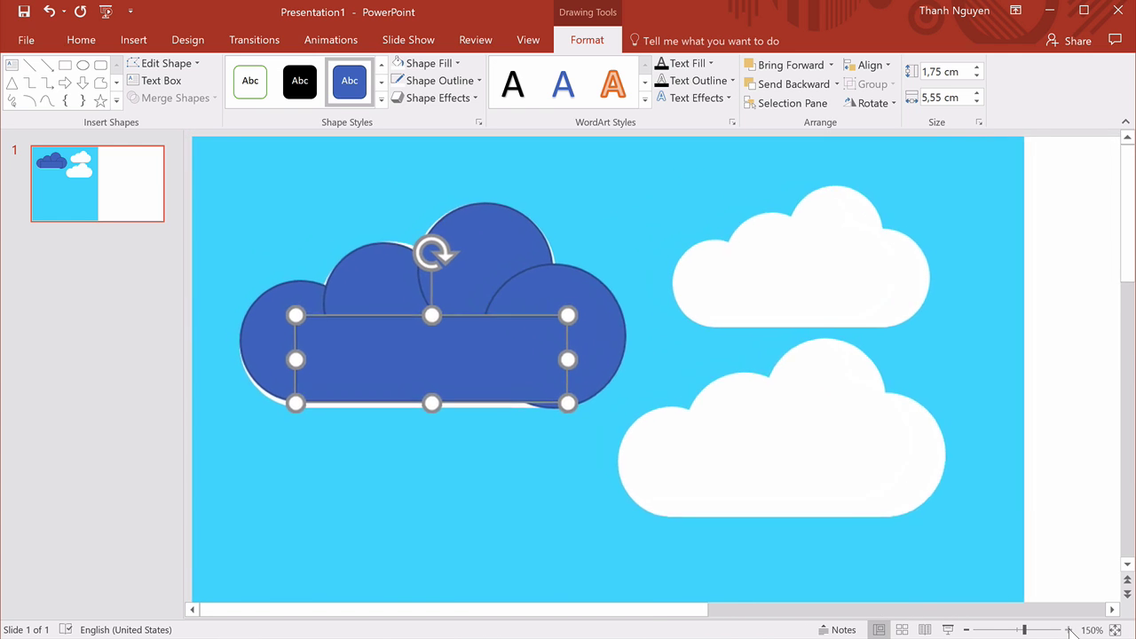
click(1071, 631)
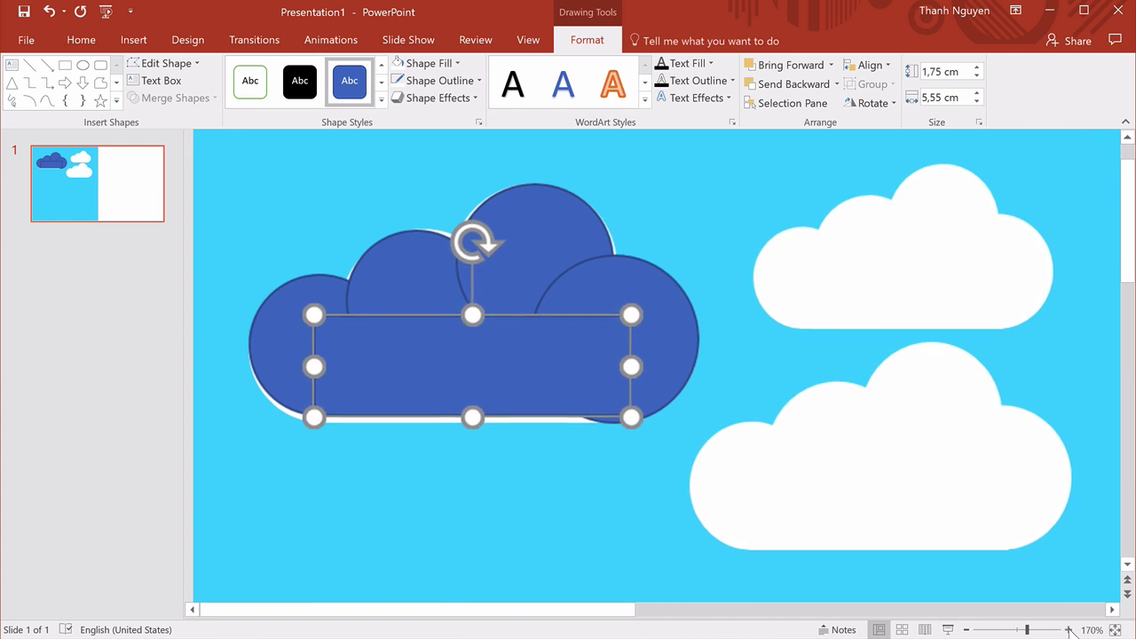
click(661, 328)
key(ctrl+Up)
key(ctrl+Up)
key(ctrl+Up)
key(ctrl+Up)
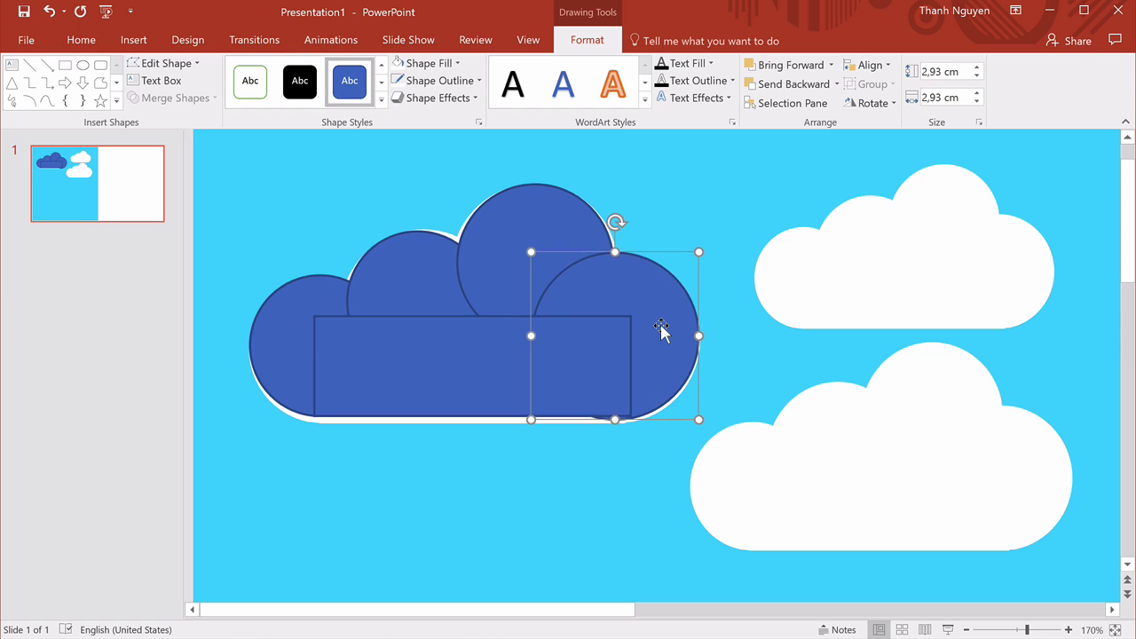
key(ctrl+Up)
key(ctrl+Up)
key(ctrl+Up)
key(ctrl+Up)
key(ctrl+Up)
key(ctrl+Up)
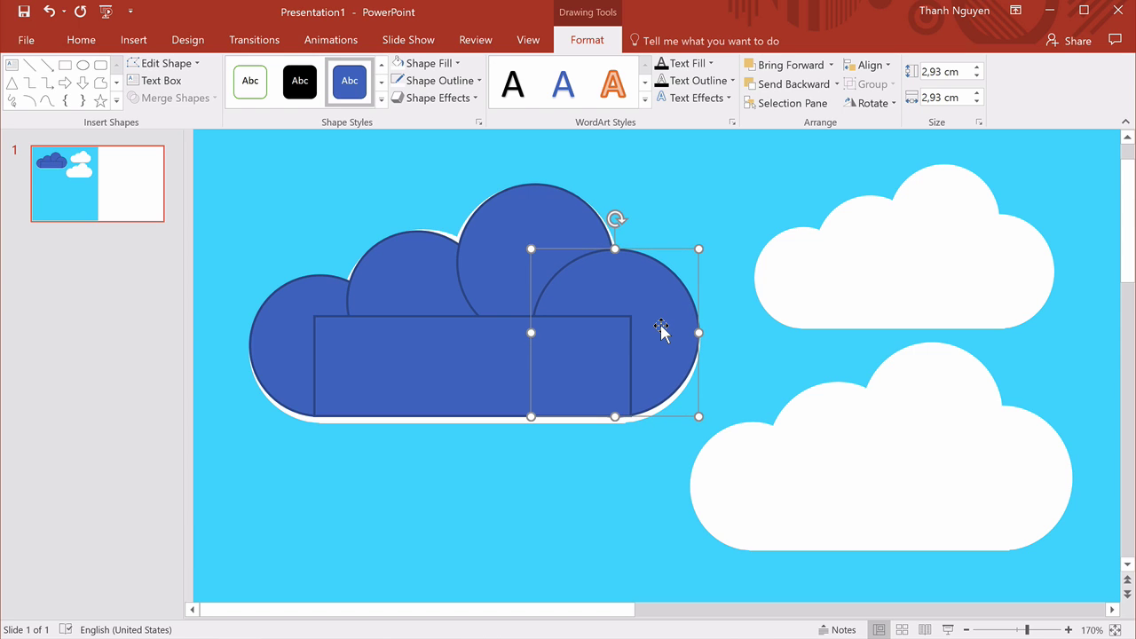
click(572, 497)
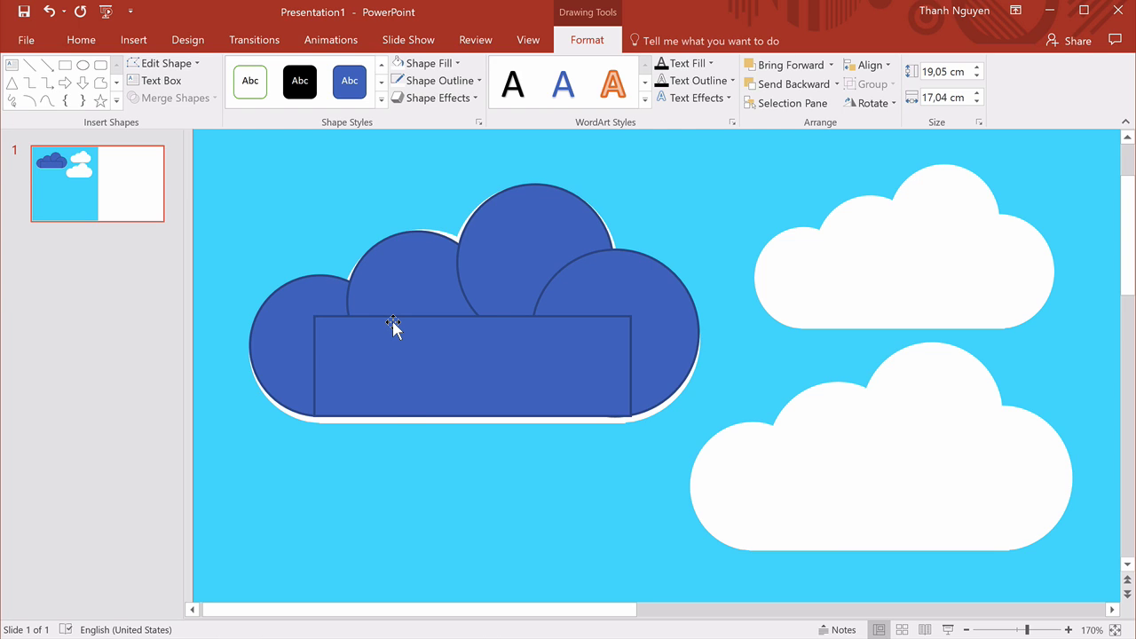
click(400, 423)
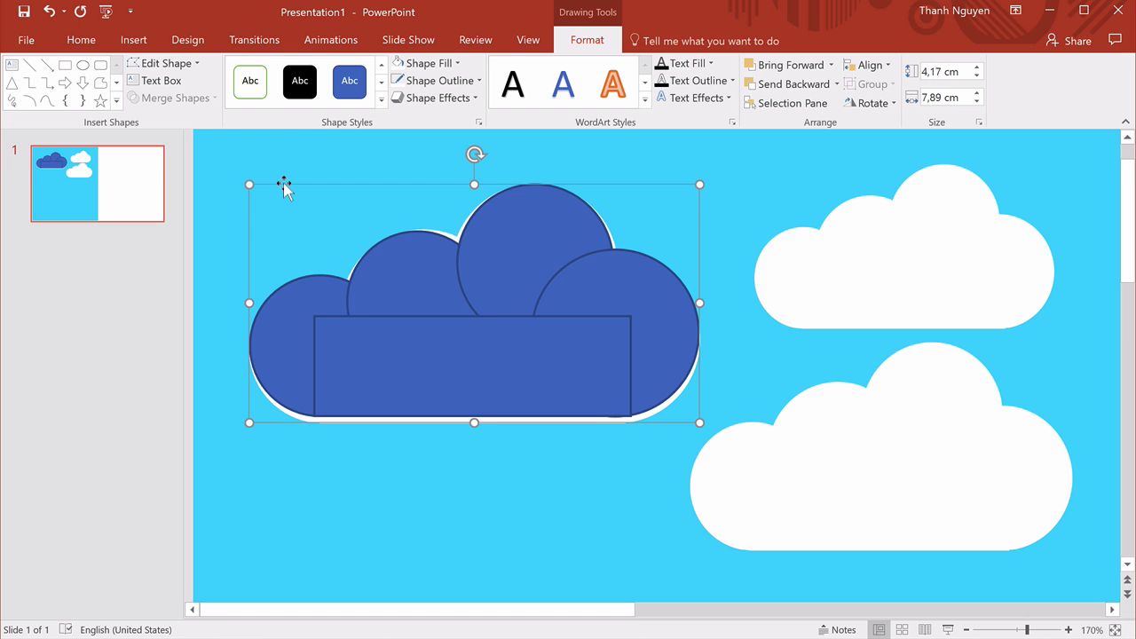
Select and shrink the white cloud lying behind the blue shapes.
mouse_move(283, 203)
mouse_down()
mouse_move(292, 212)
mouse_move(287, 204)
mouse_up()
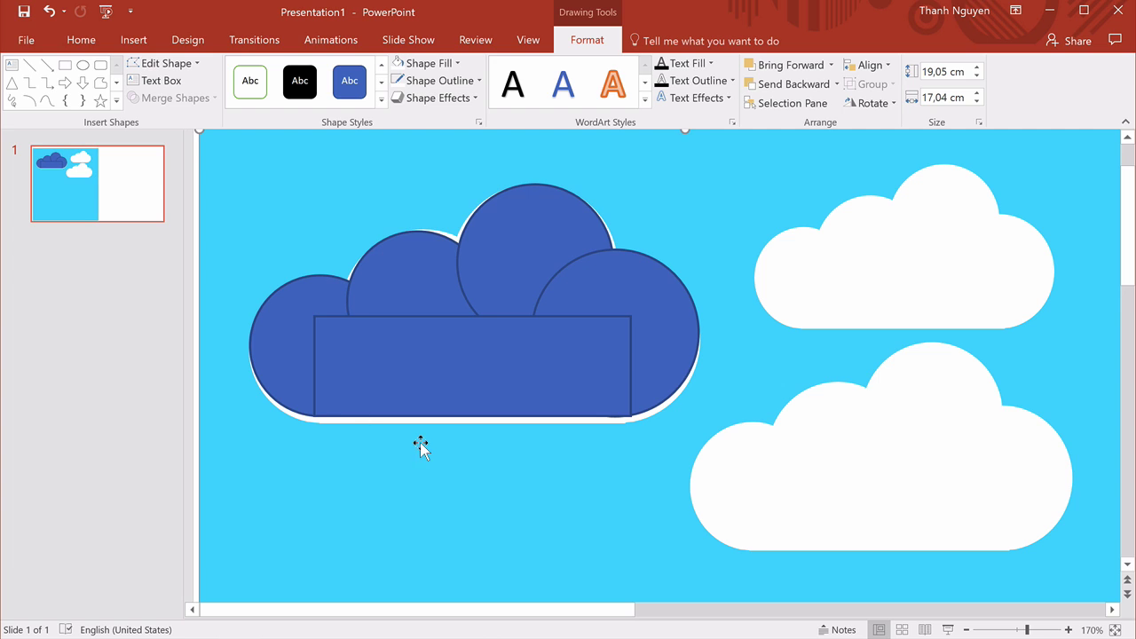
click(447, 421)
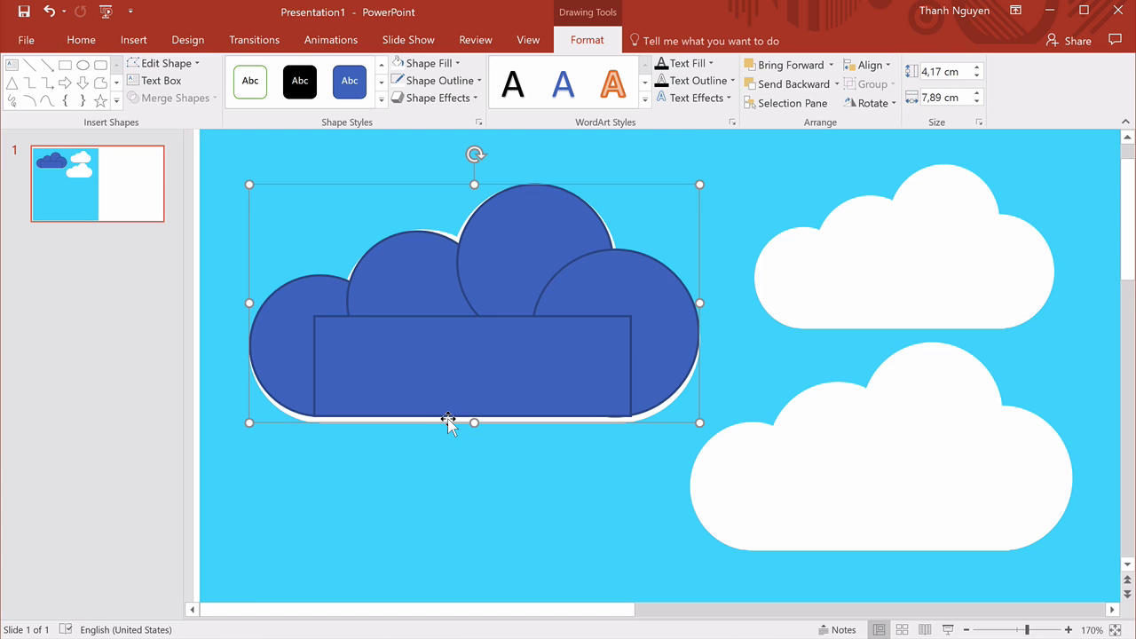
click(447, 421)
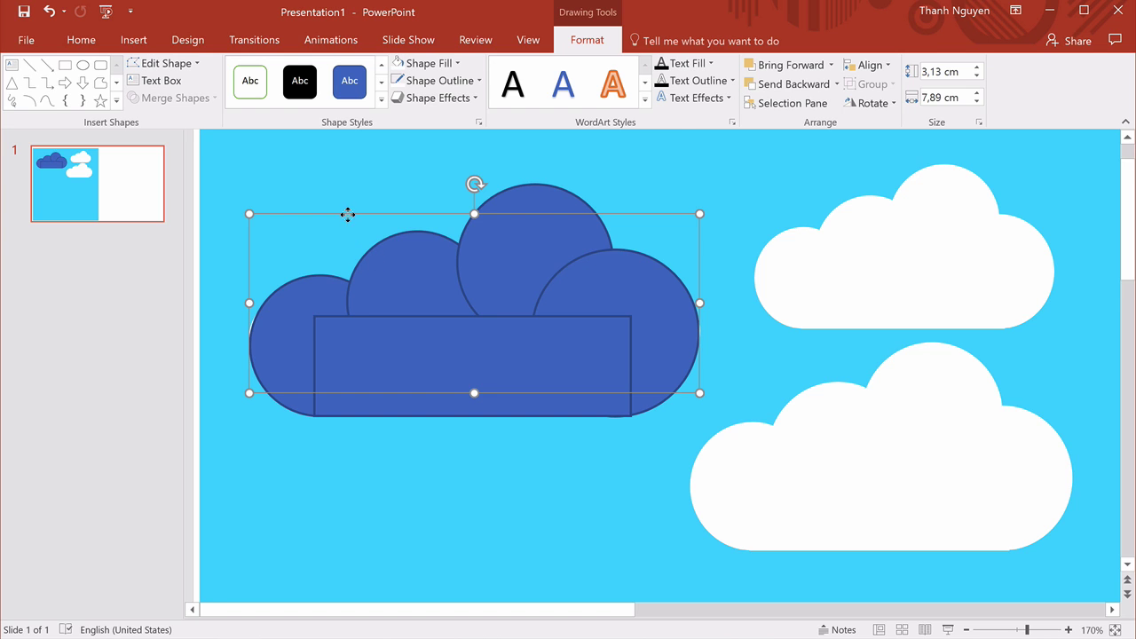
drag(348, 214, 318, 260)
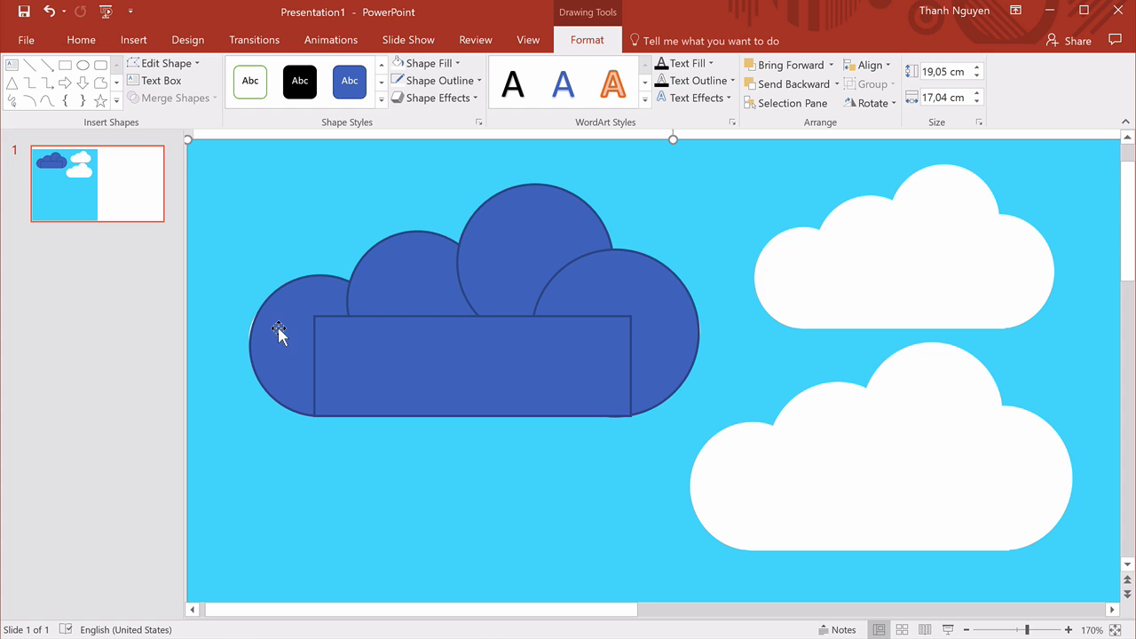
Select the rectangle and all four circles and combine them with Merge Shapes > Union.
click(438, 364)
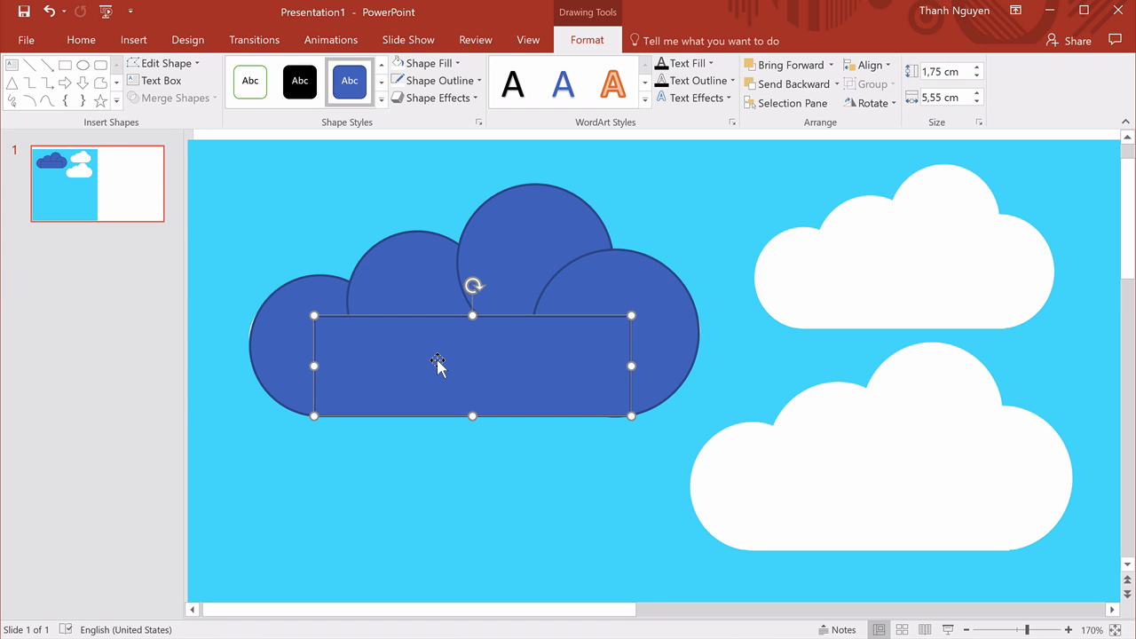
shift+click(279, 339)
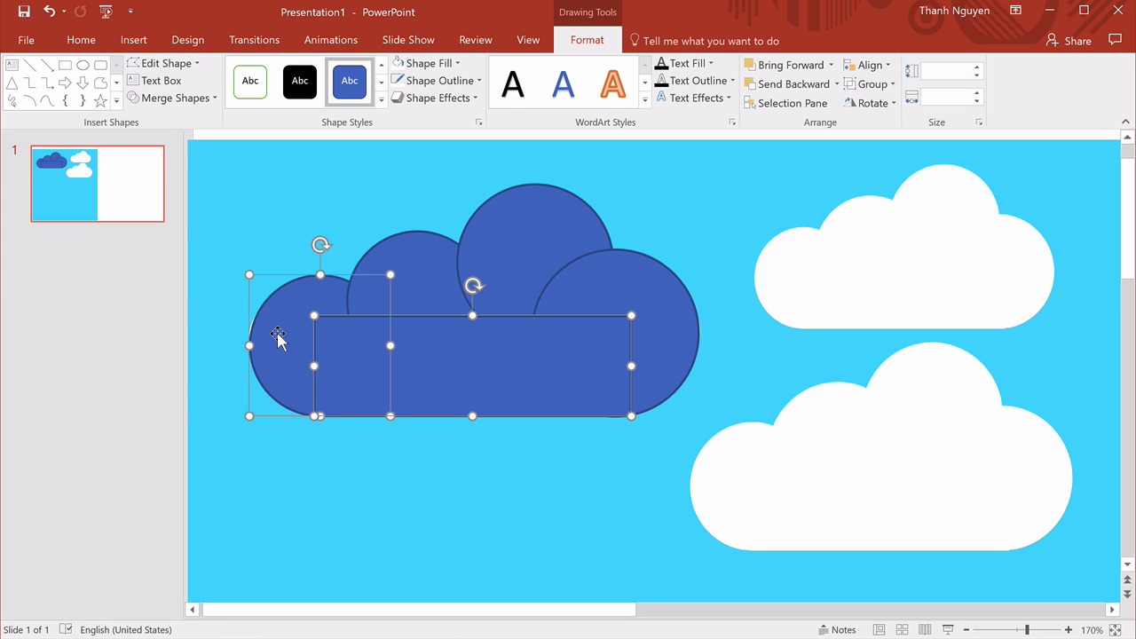
shift+click(426, 271)
shift+click(527, 234)
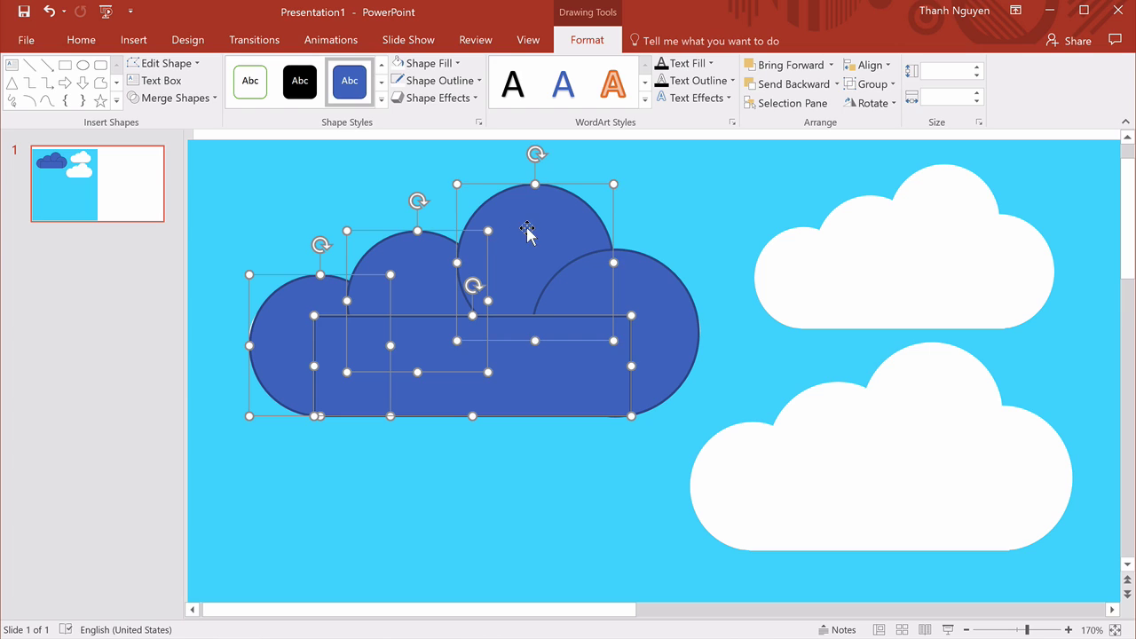
shift+click(647, 288)
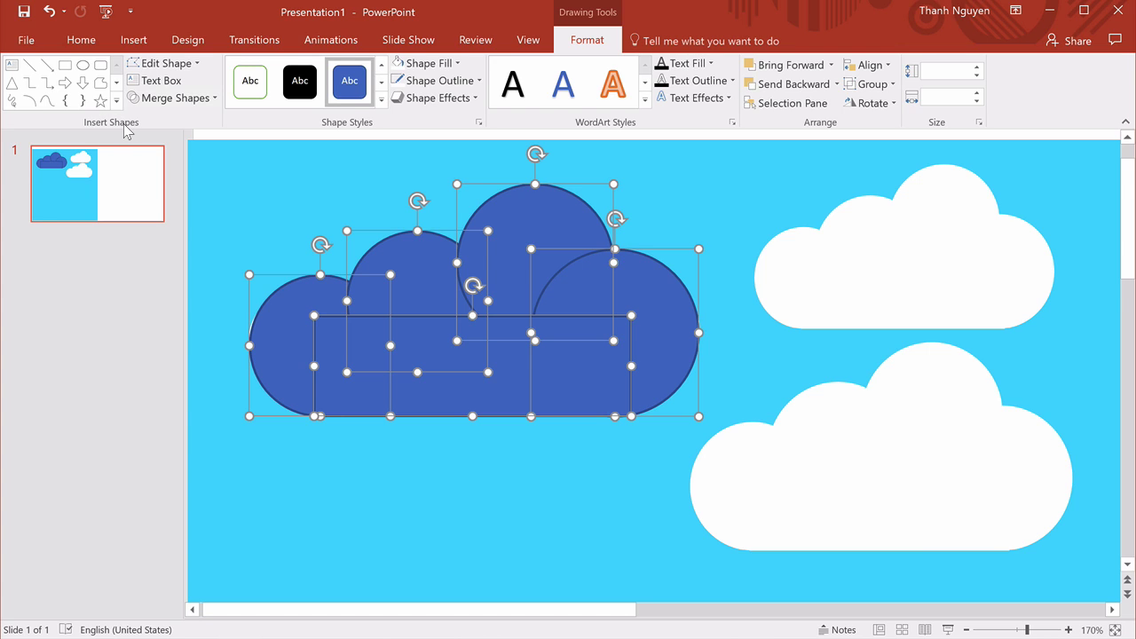
click(216, 98)
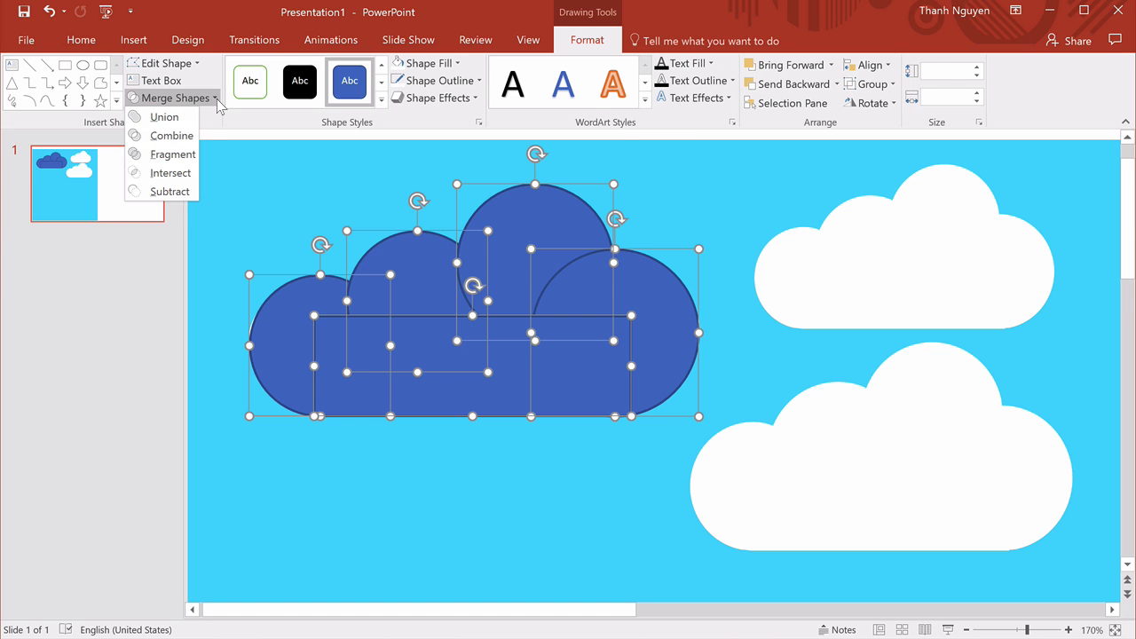
click(178, 116)
Move the merged blue cloud down below the white cloud.
scroll(536, 395, down, 1)
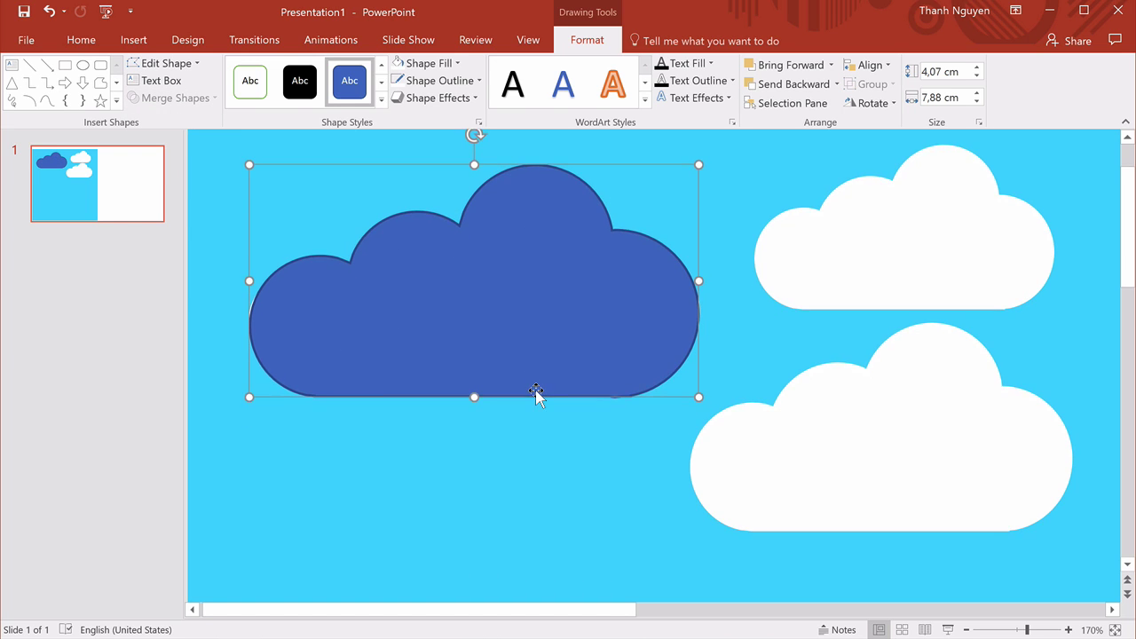
scroll(536, 395, down, 1)
drag(509, 327, 506, 551)
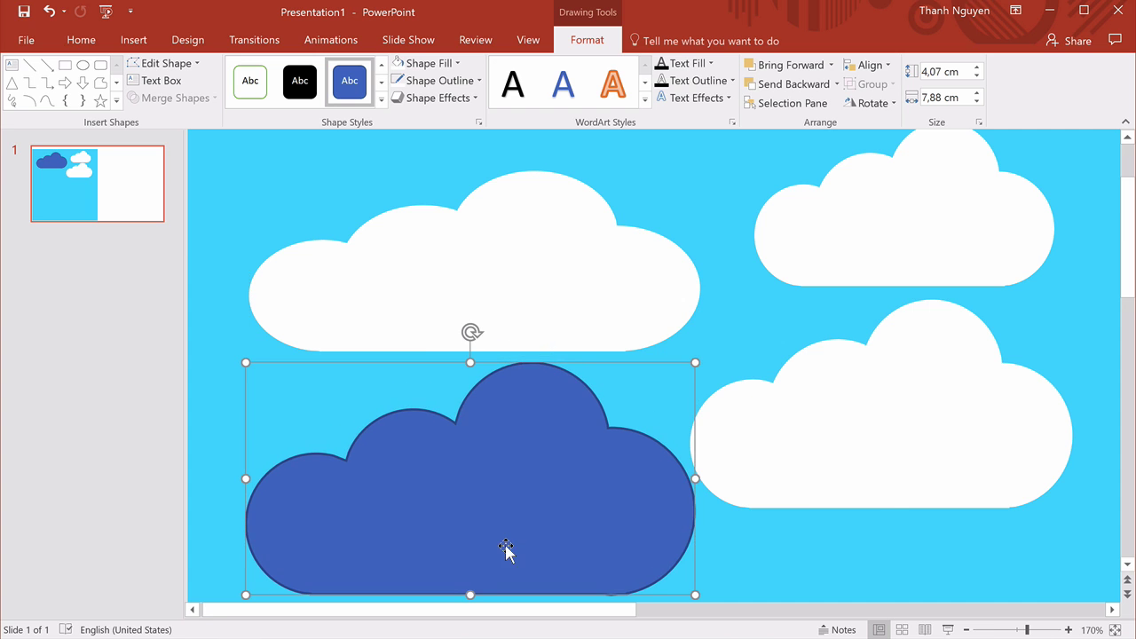
click(967, 629)
click(966, 629)
click(966, 629)
click(966, 629)
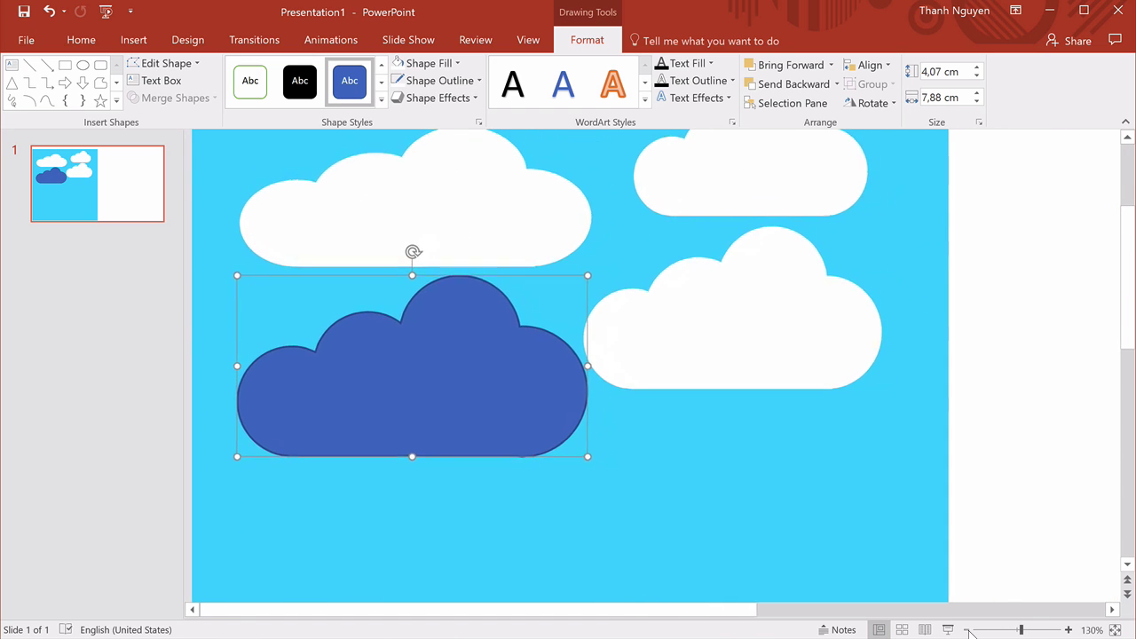
click(967, 629)
click(966, 629)
drag(449, 400, 438, 412)
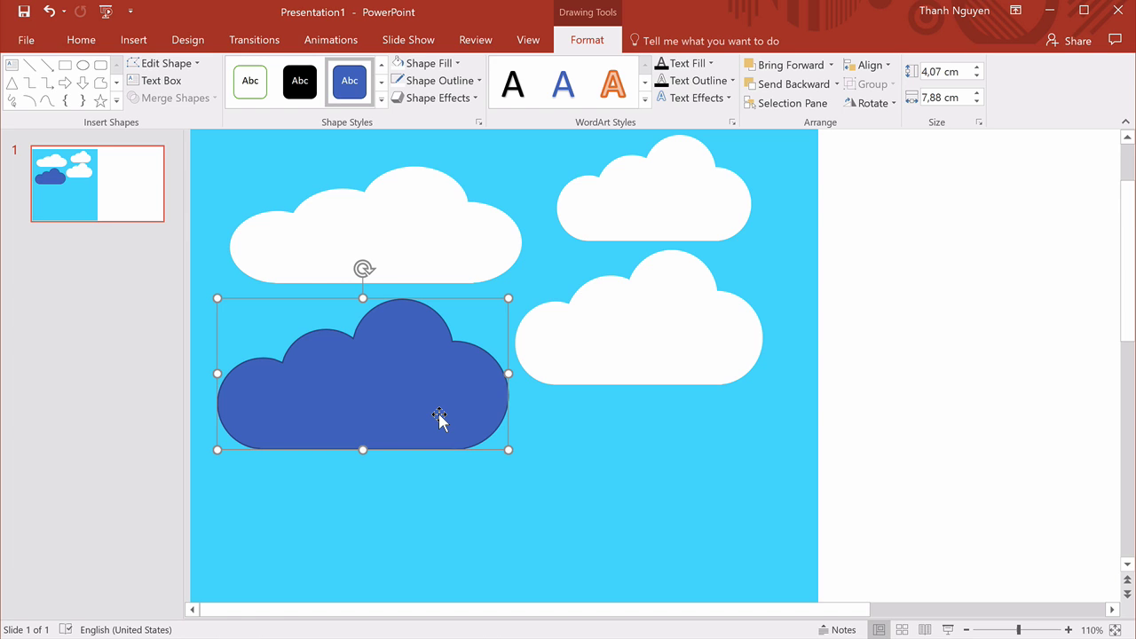
Zoom out and move the light-blue panel into the slide's top-left corner.
click(674, 514)
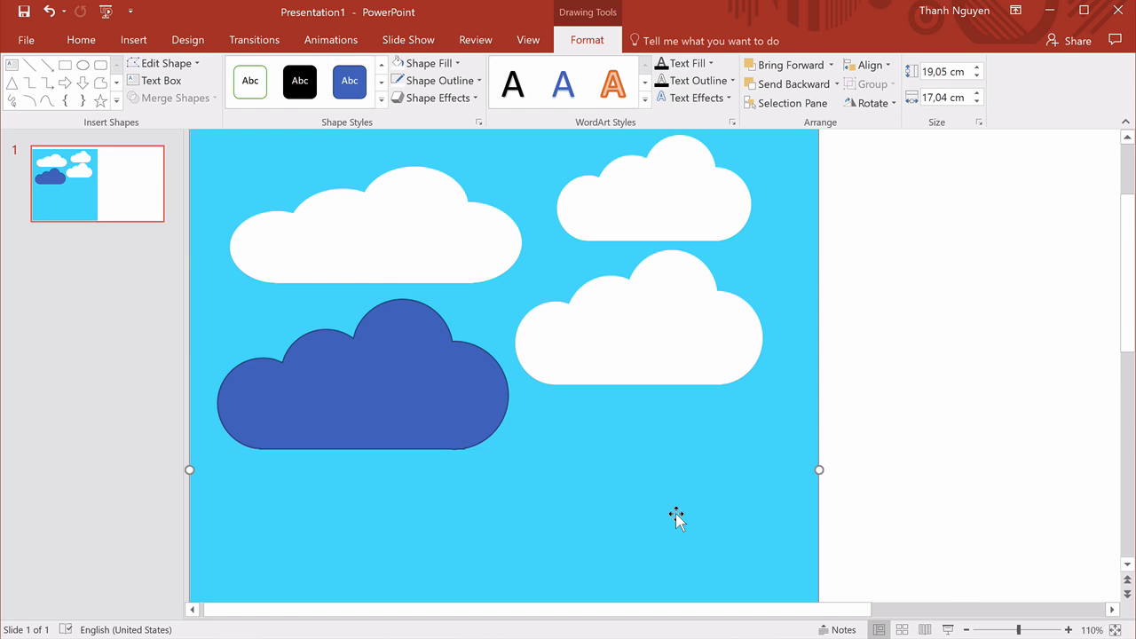
click(966, 629)
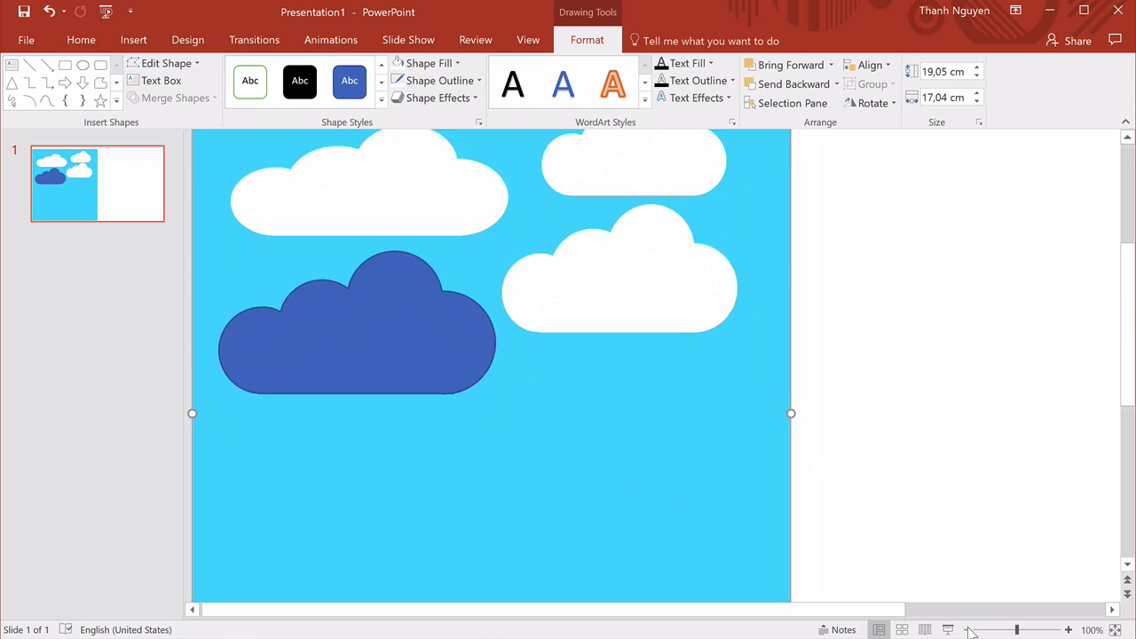
click(966, 629)
click(967, 629)
click(966, 629)
click(967, 629)
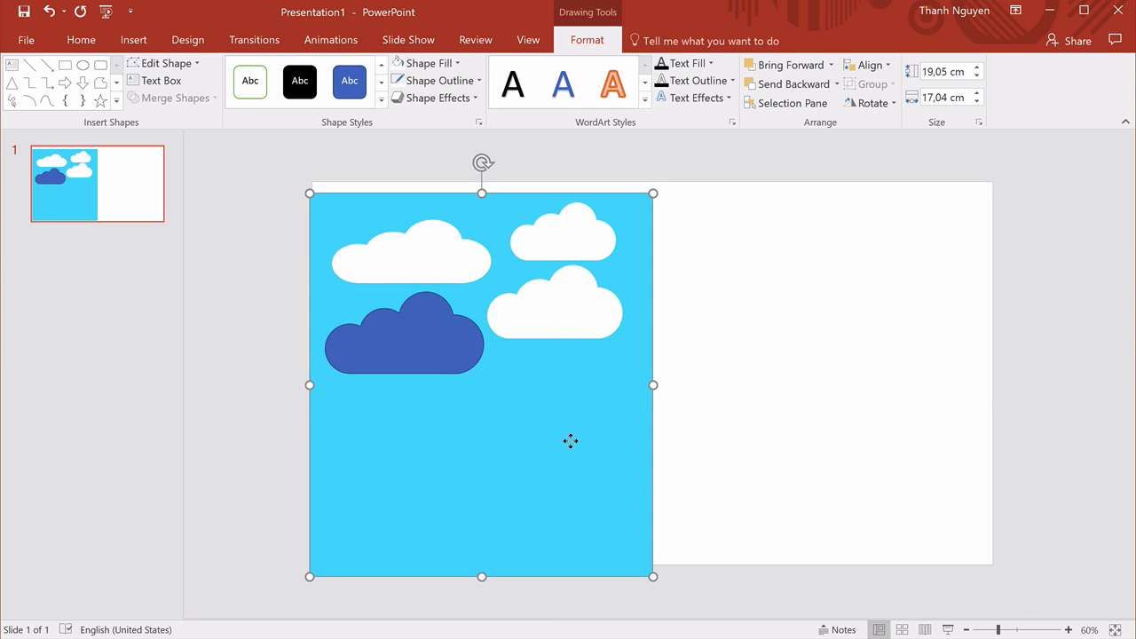
drag(570, 441, 562, 439)
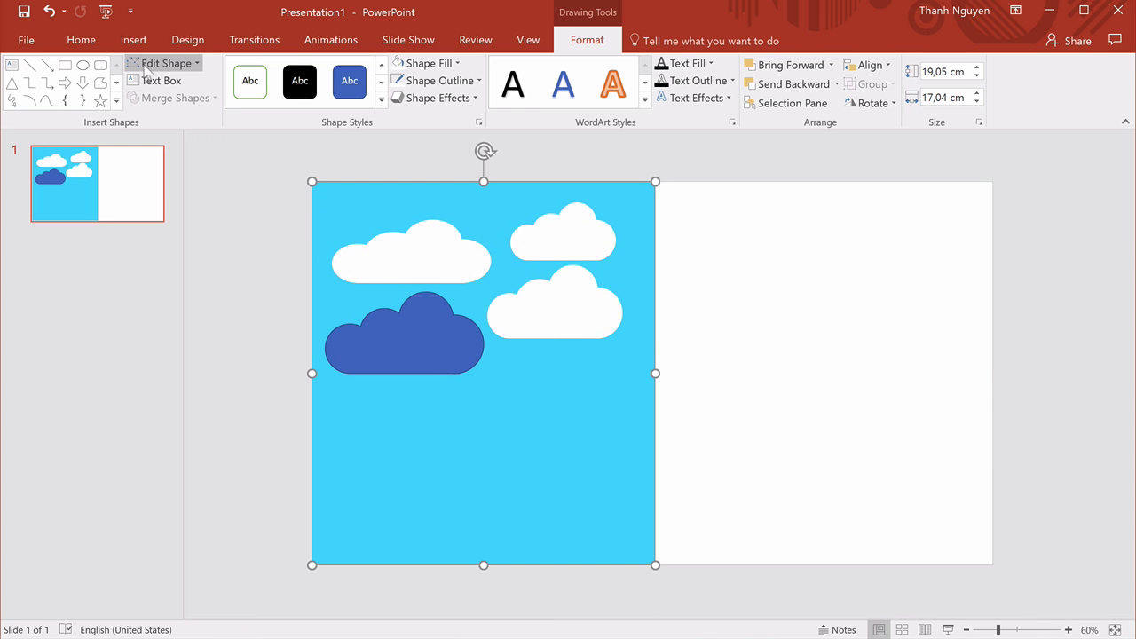
Draw an 18.59 × 16.22 cm rectangle covering the slide's right half.
click(133, 40)
click(273, 84)
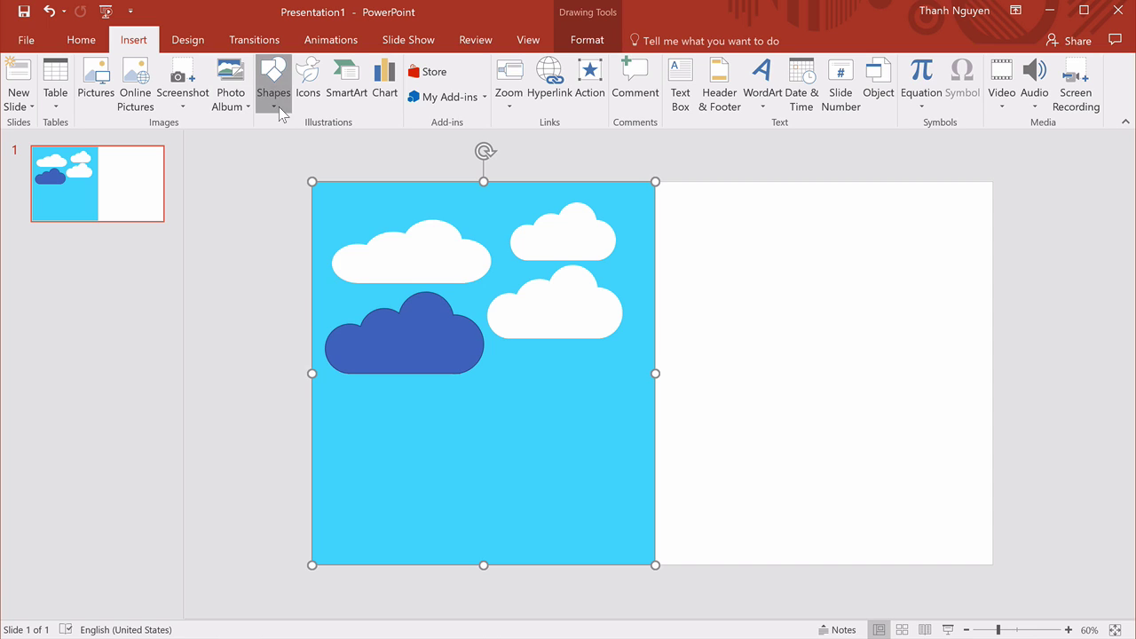
click(317, 139)
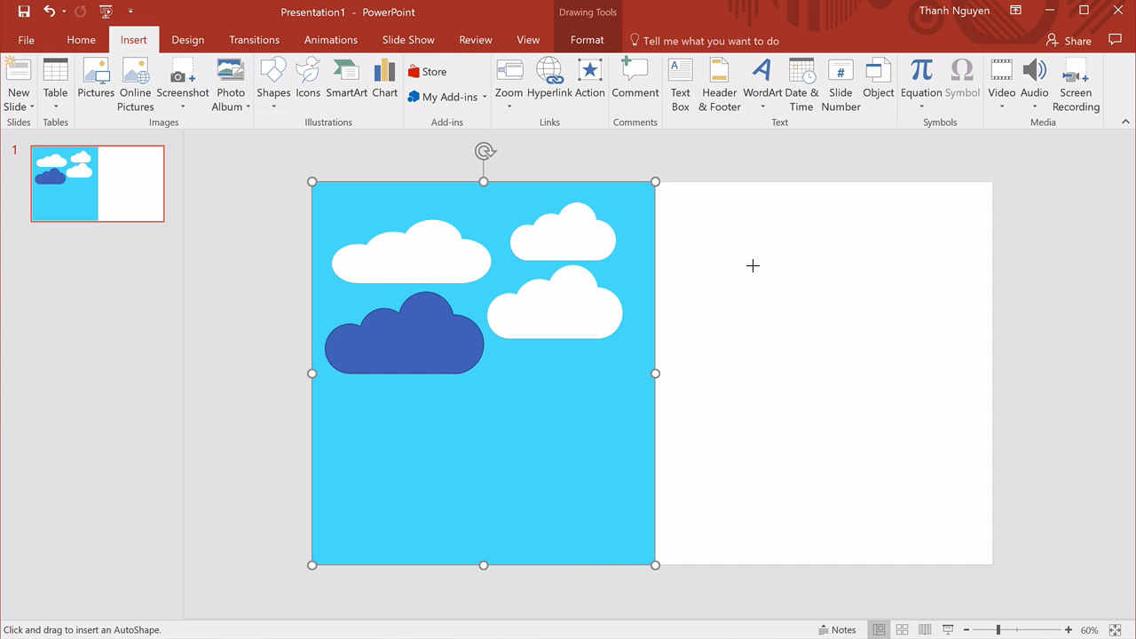
drag(666, 191, 993, 564)
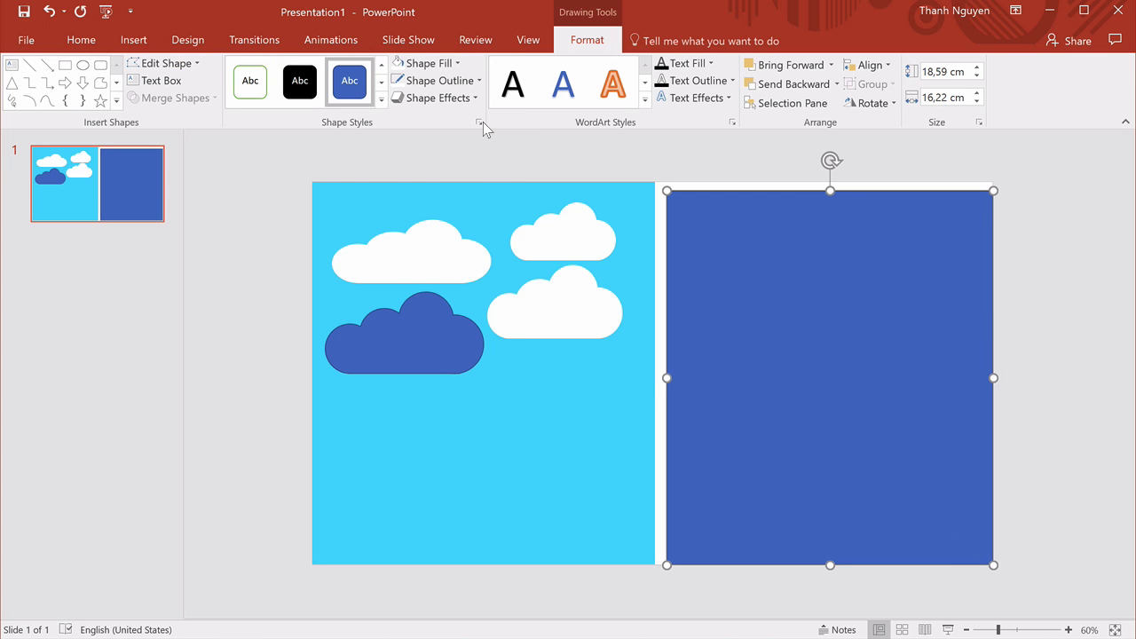
Match its fill to the left panel's light blue with the eyedropper and remove its outline.
click(440, 64)
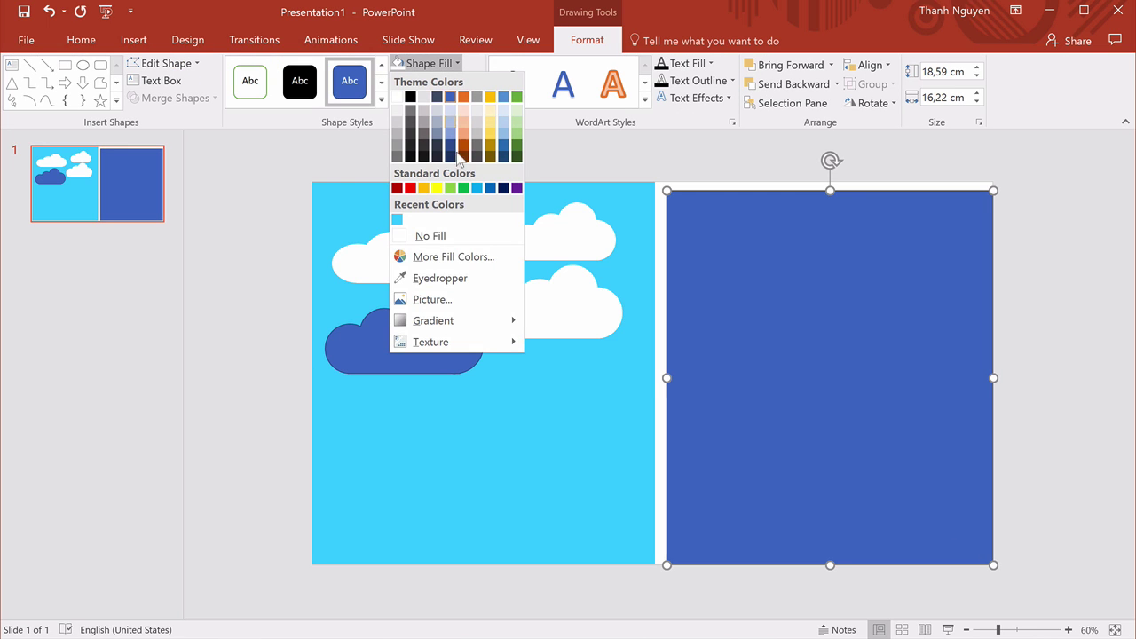
click(439, 277)
click(576, 380)
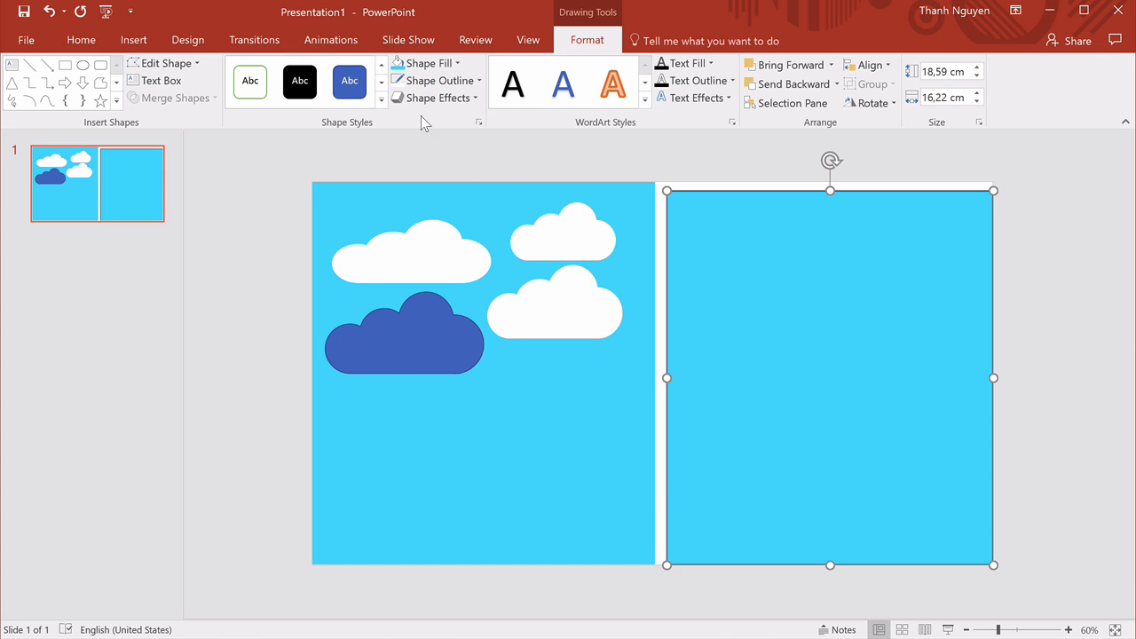
click(441, 81)
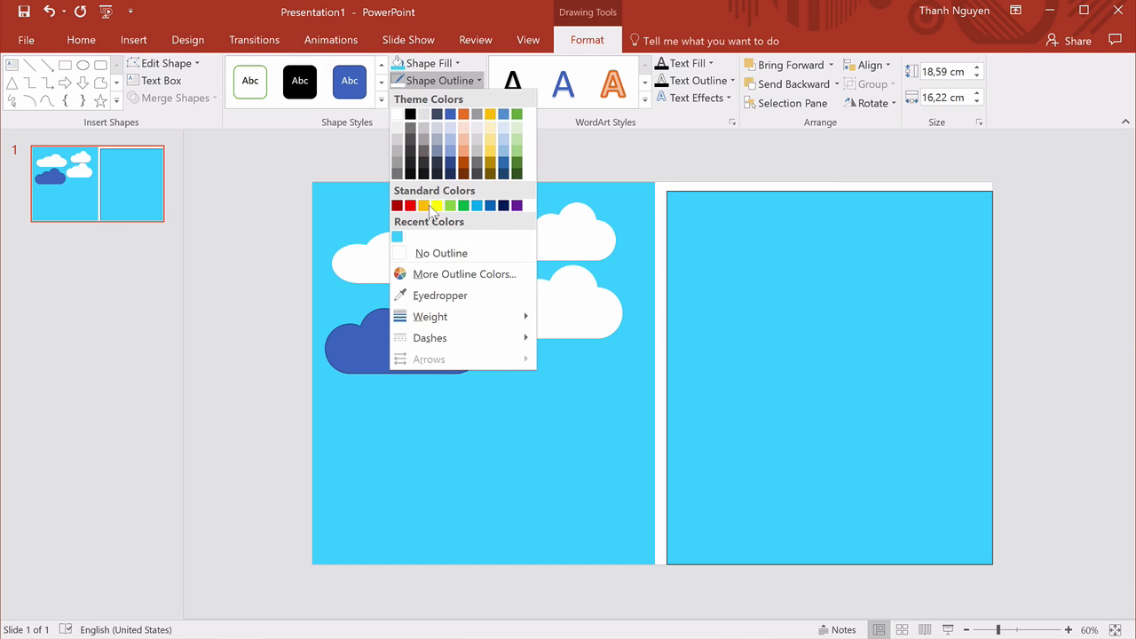
click(444, 253)
Drag the dark blue cloud onto the right panel and send that panel to back.
click(429, 352)
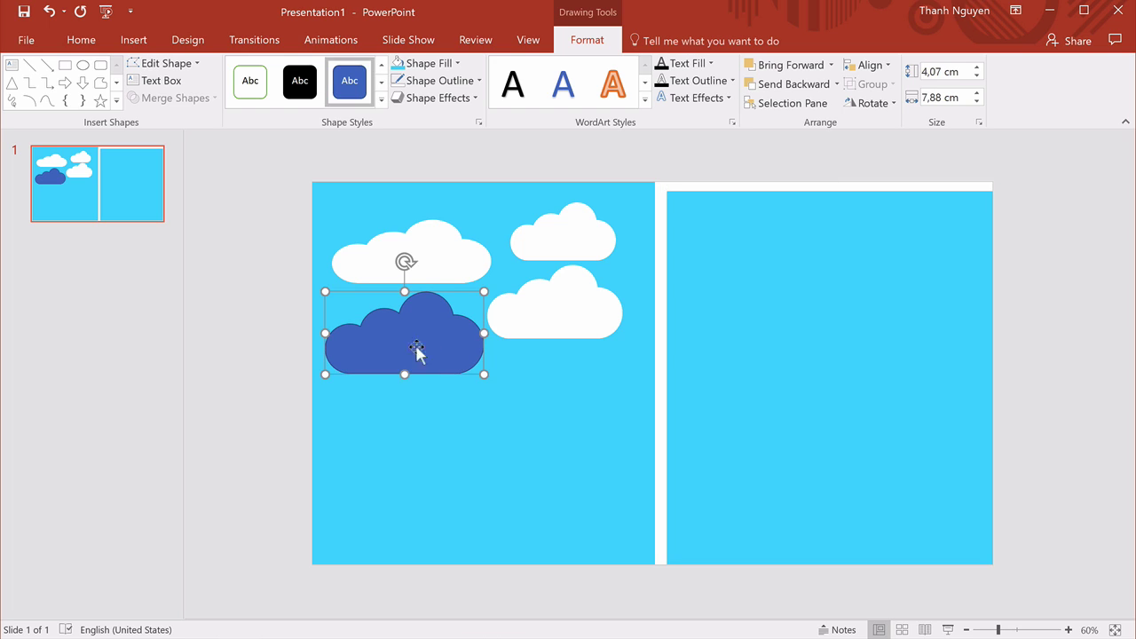
drag(399, 330, 904, 340)
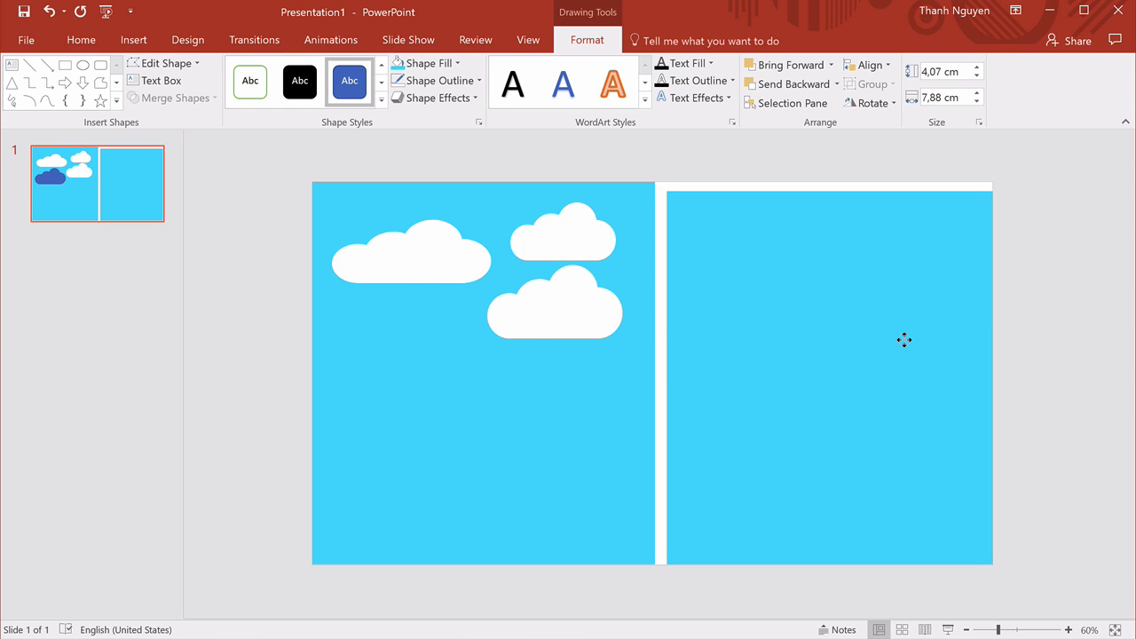
drag(812, 308, 811, 310)
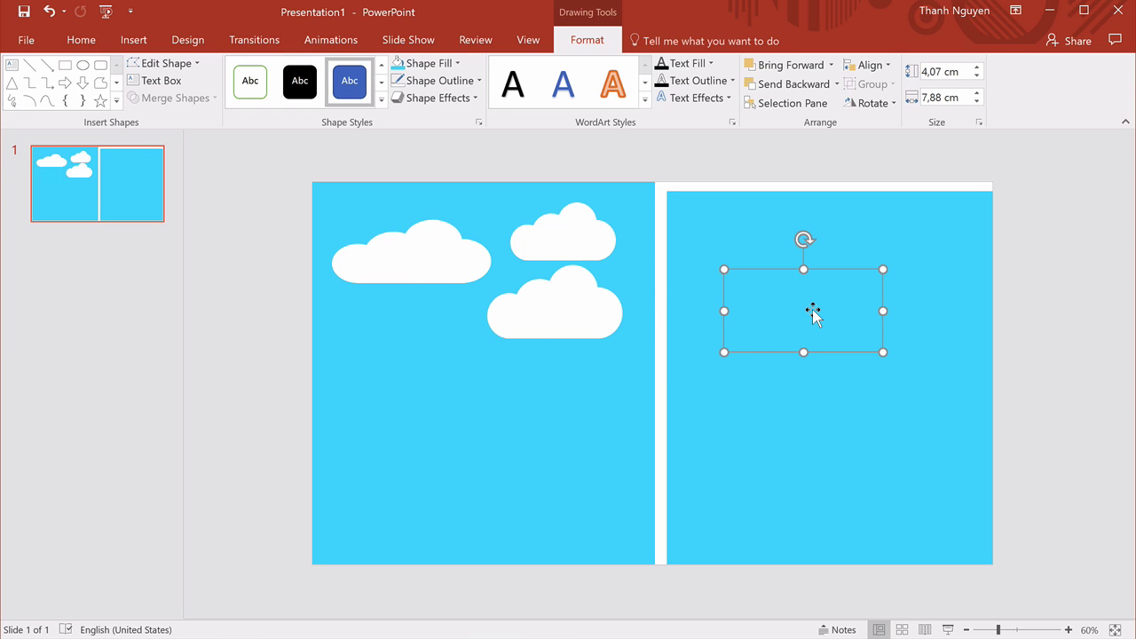
click(870, 223)
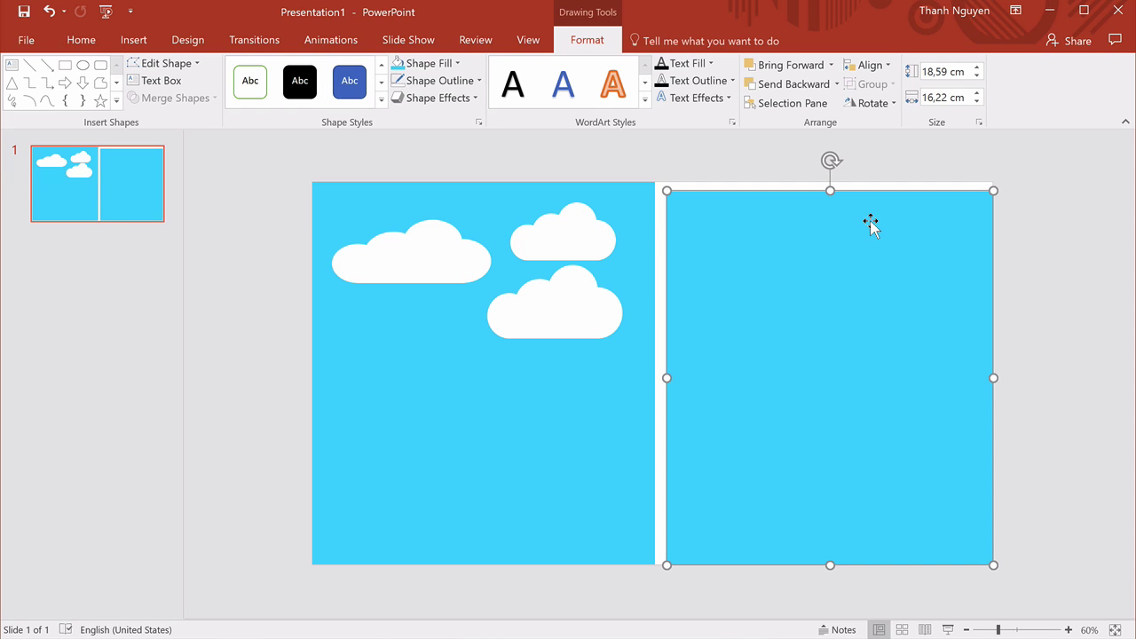
right_click(751, 267)
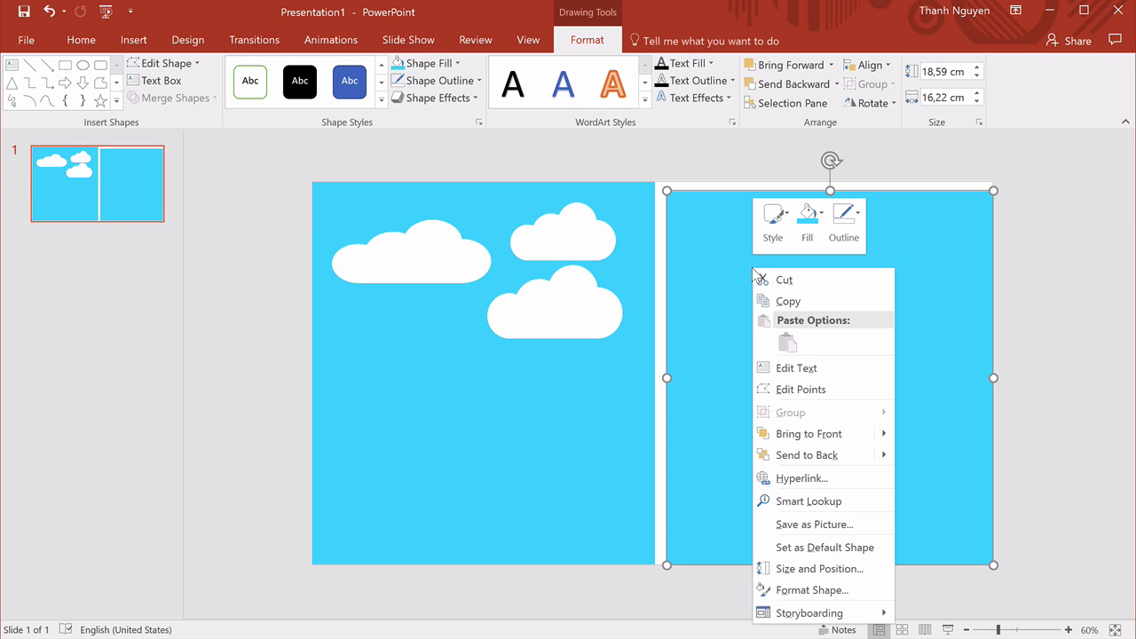
click(822, 457)
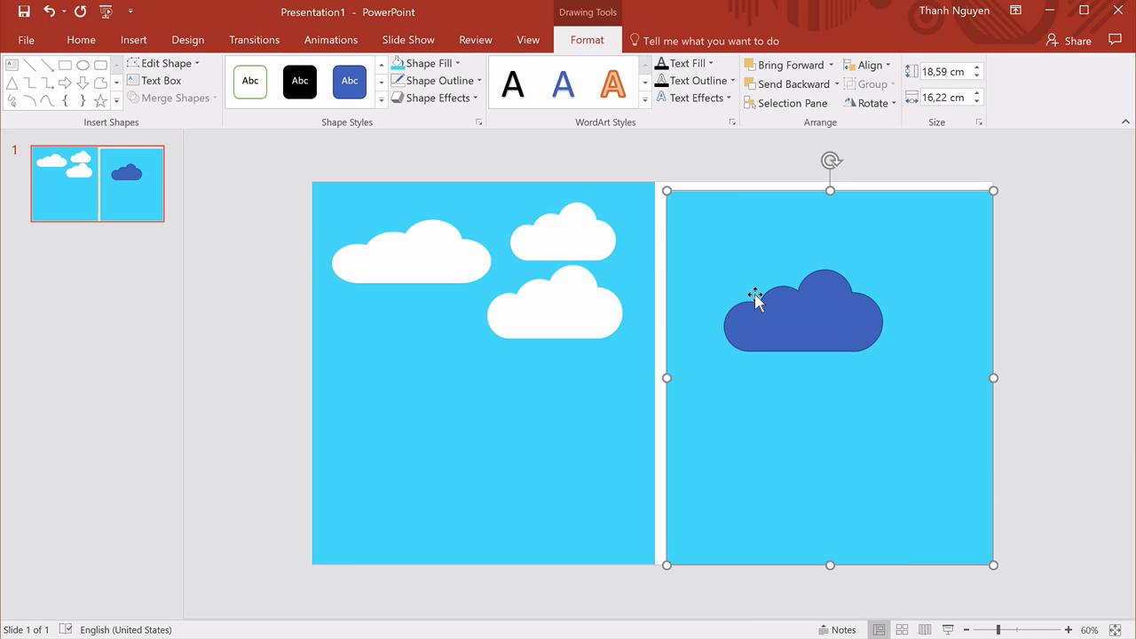
click(810, 322)
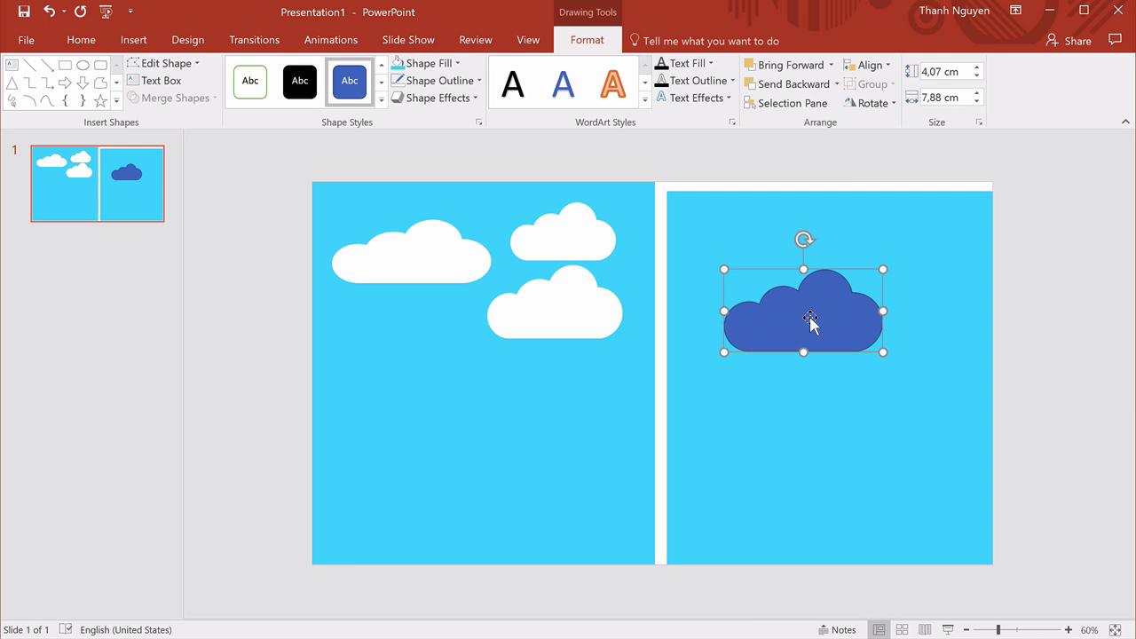
Fill the cloud white and give it a light-grey outline.
click(429, 64)
click(397, 98)
click(431, 81)
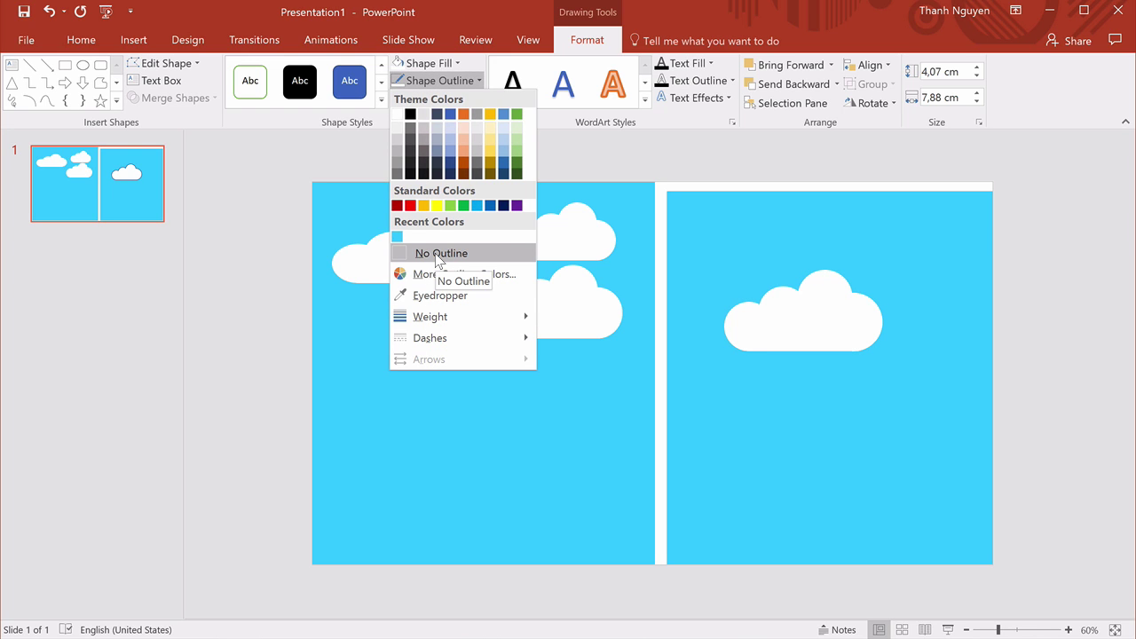
click(398, 135)
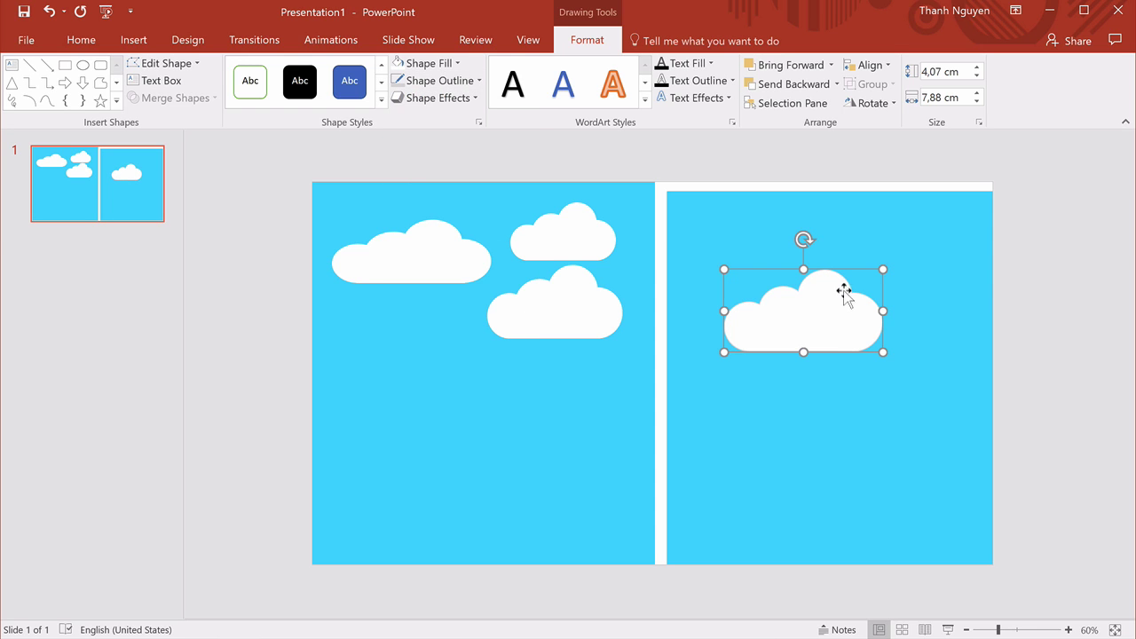
Copy the cloud into two smaller 3.32 × 6.42 cm clouds, one at the panel's top right.
mouse_move(823, 325)
mouse_down()
mouse_move(800, 306)
mouse_move(889, 325)
mouse_up()
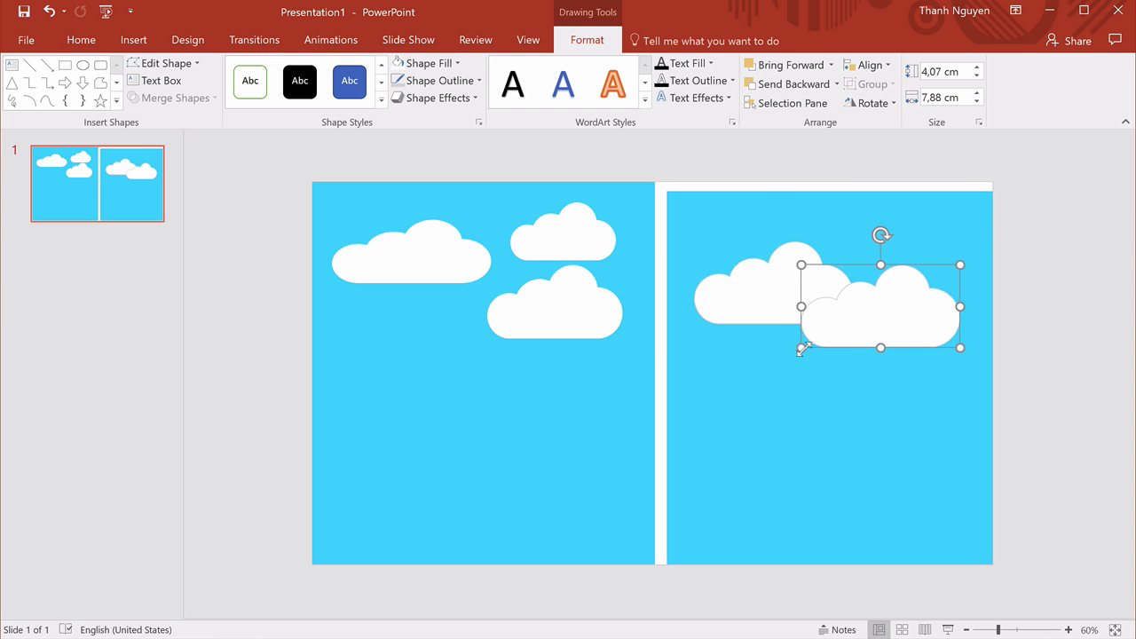
mouse_move(802, 349)
mouse_down()
mouse_move(900, 309)
mouse_move(892, 325)
mouse_up()
key(ctrl+d)
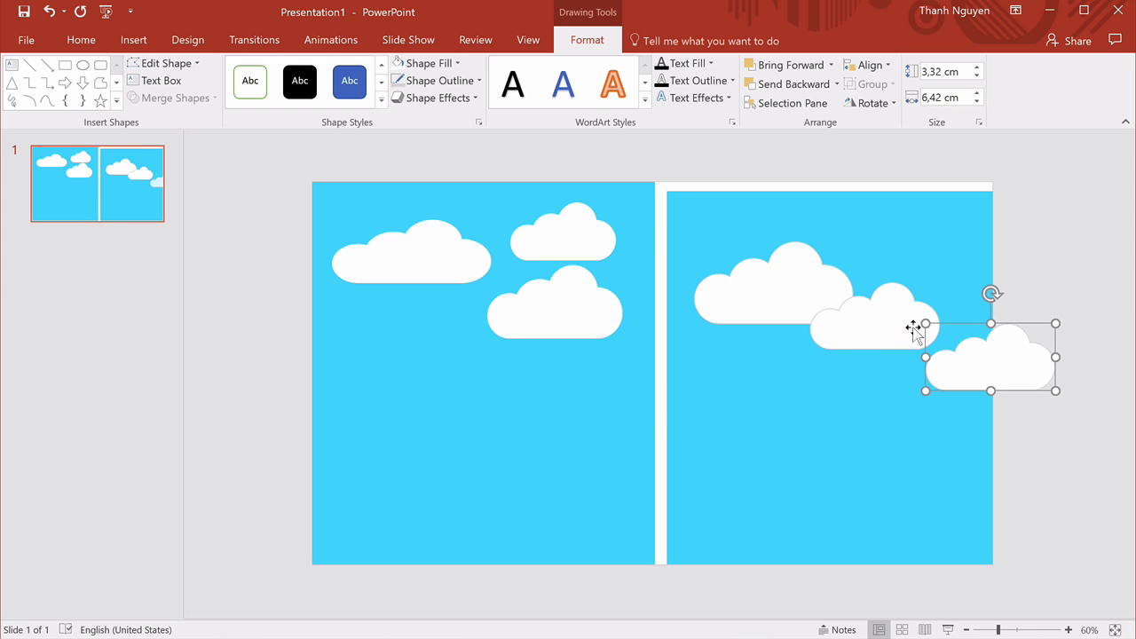
drag(988, 381, 919, 259)
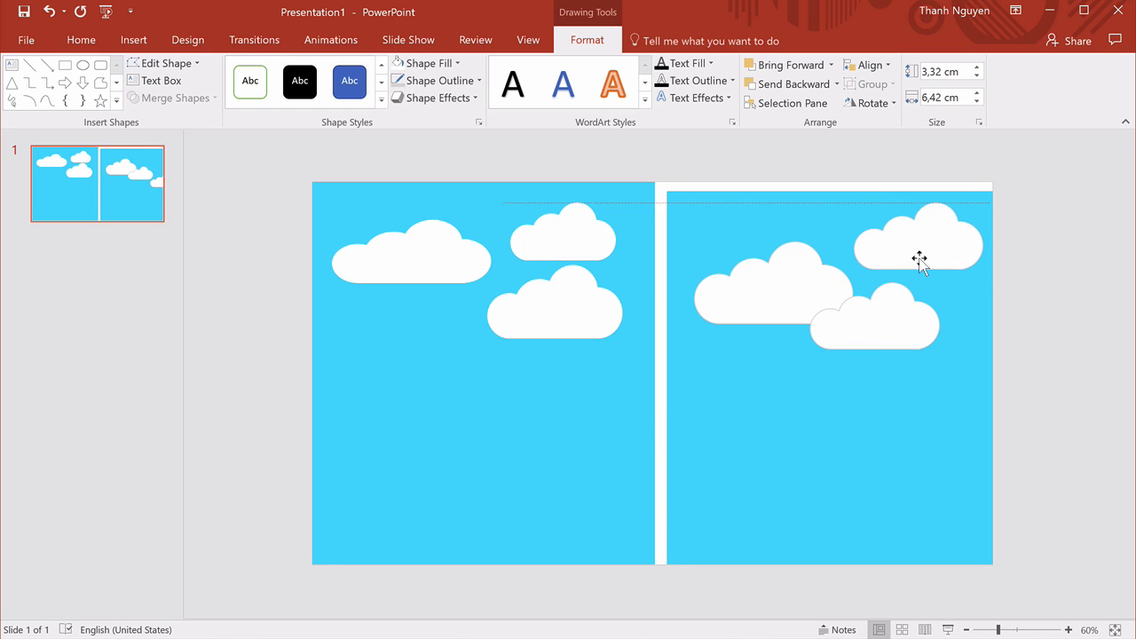
click(1013, 307)
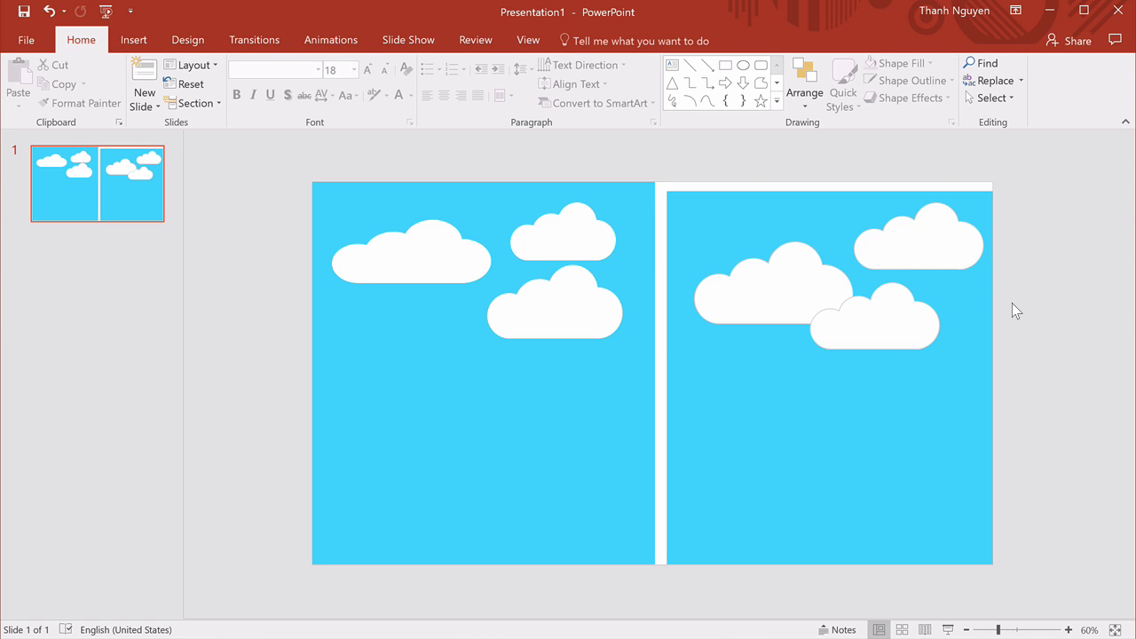